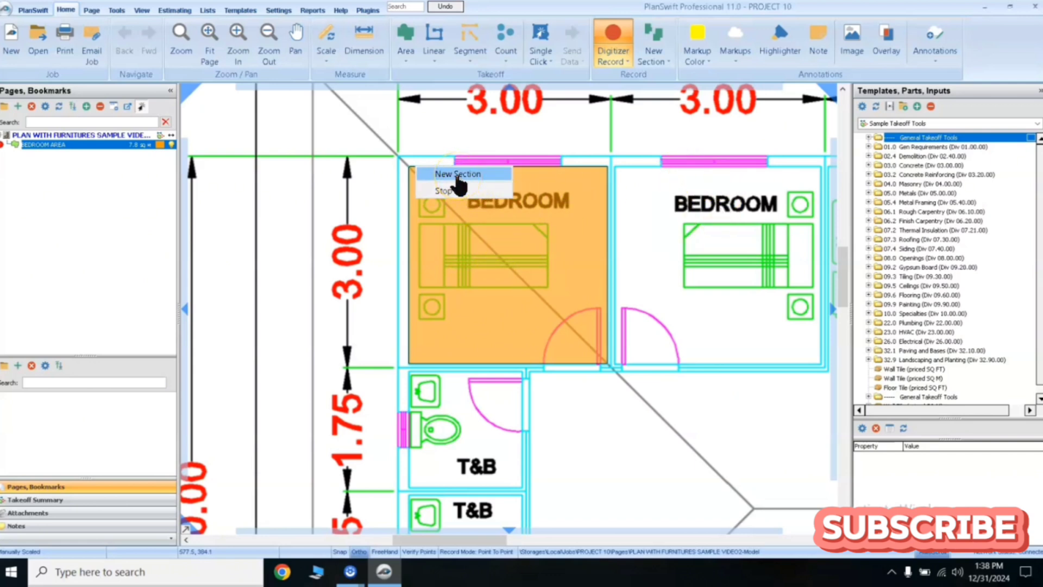
Step: Add a new section to the BEDROOM AREA takeoff by tracing the inner walls of the bedroom beside the kitchen, and stop recording
click(458, 174)
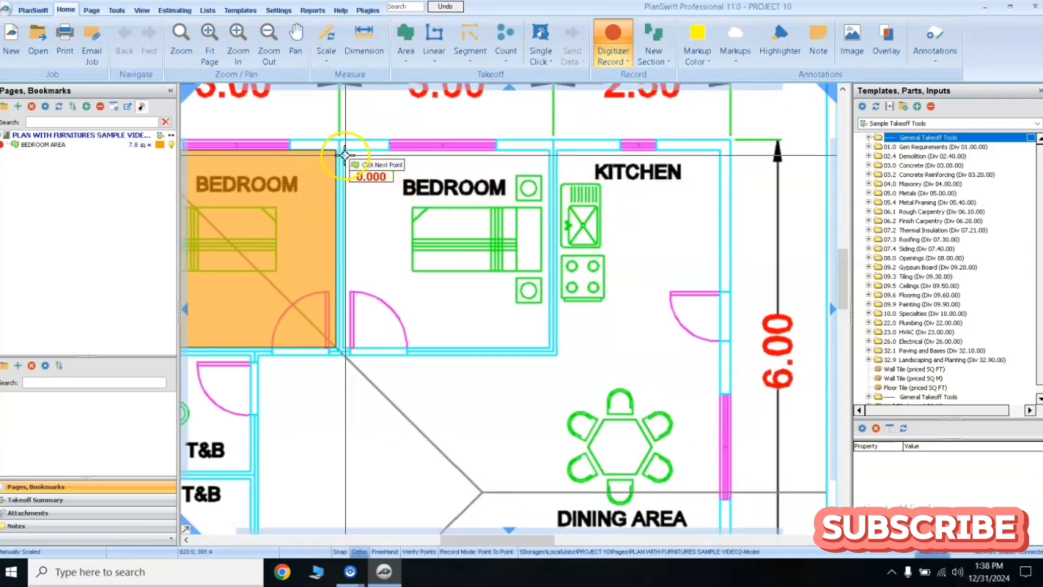
click(344, 150)
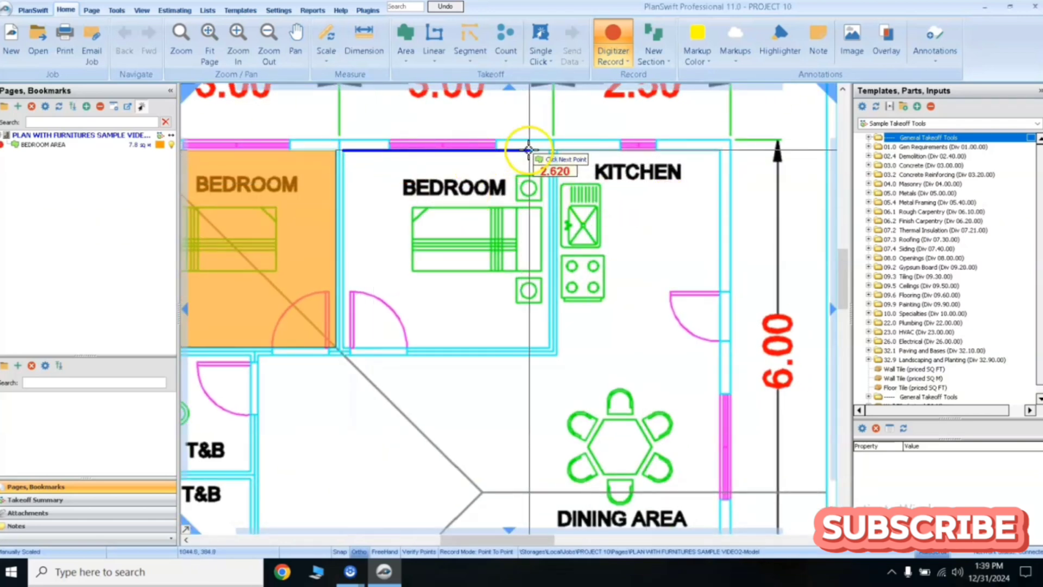
click(548, 149)
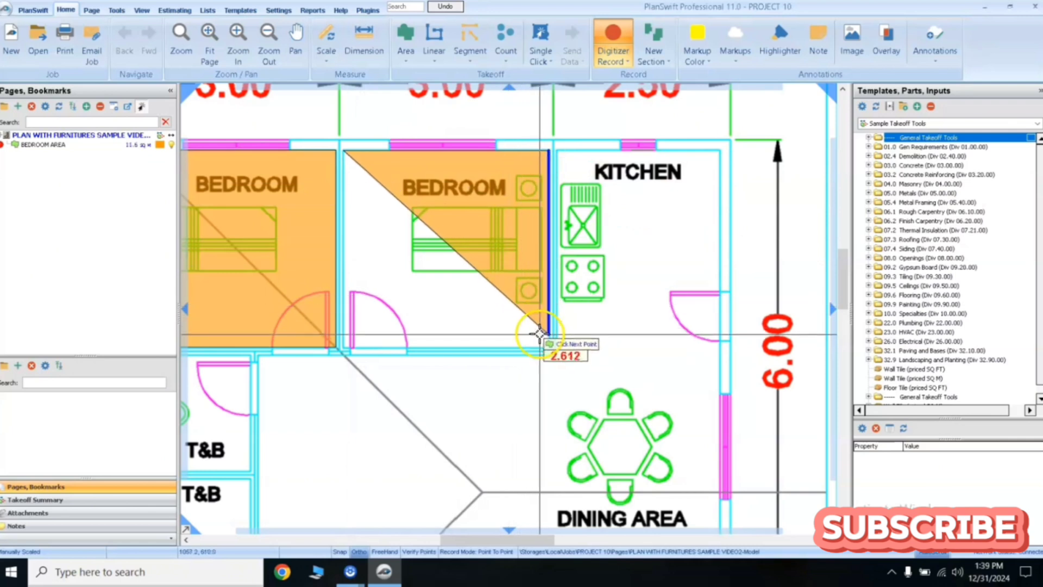
click(547, 347)
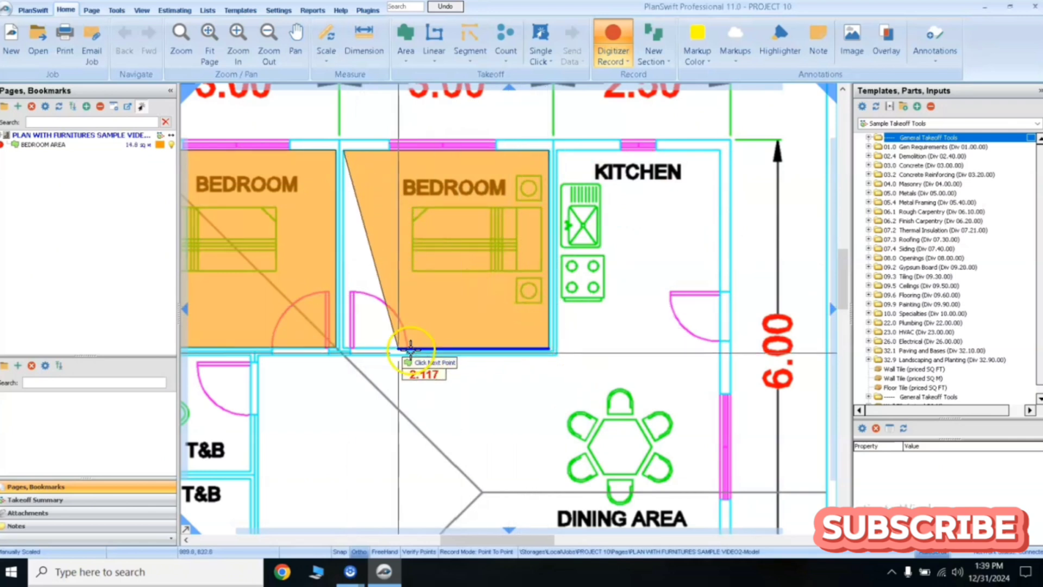
click(342, 349)
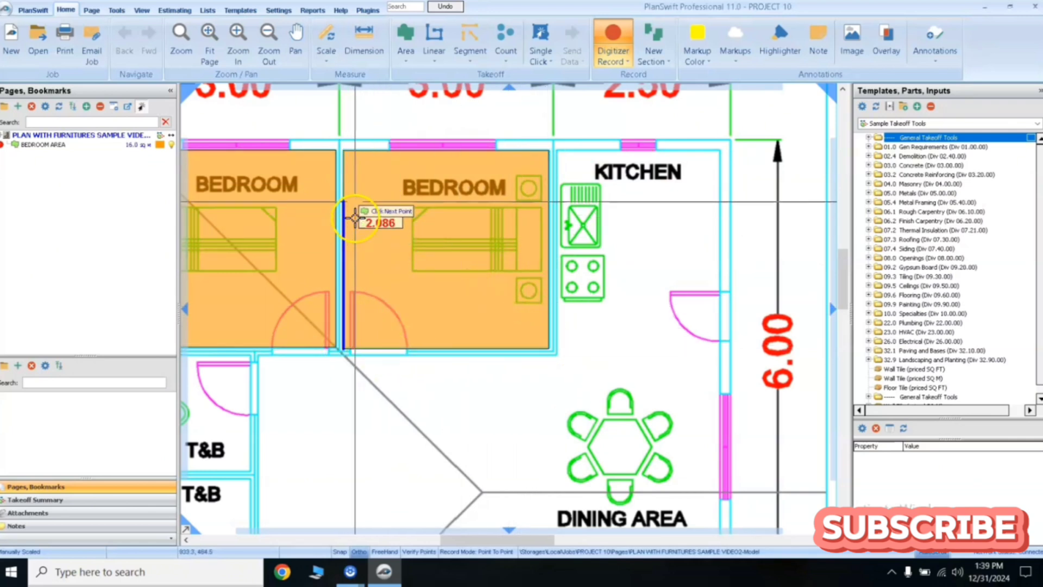
right_click(344, 147)
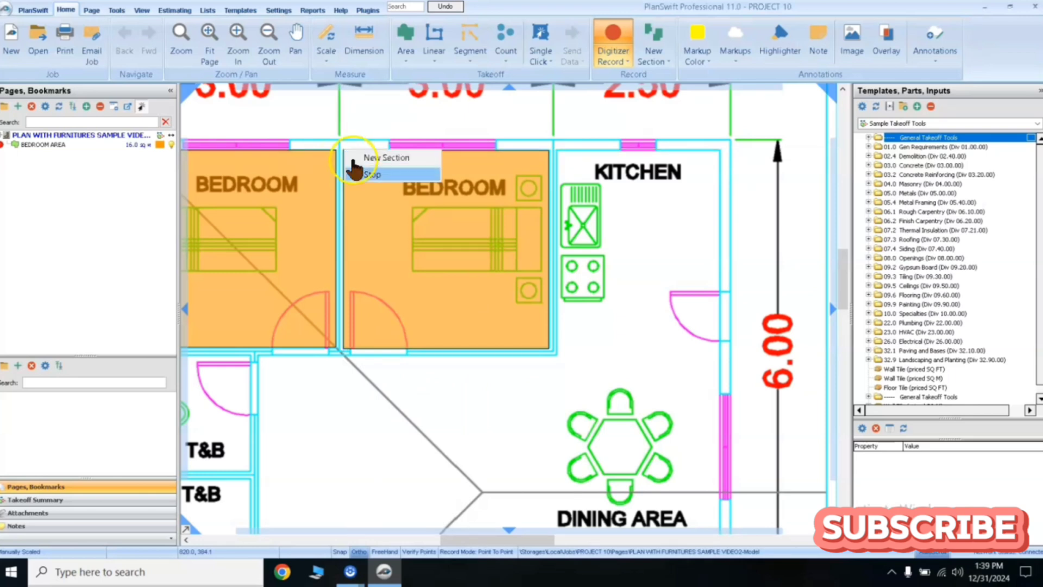
click(373, 175)
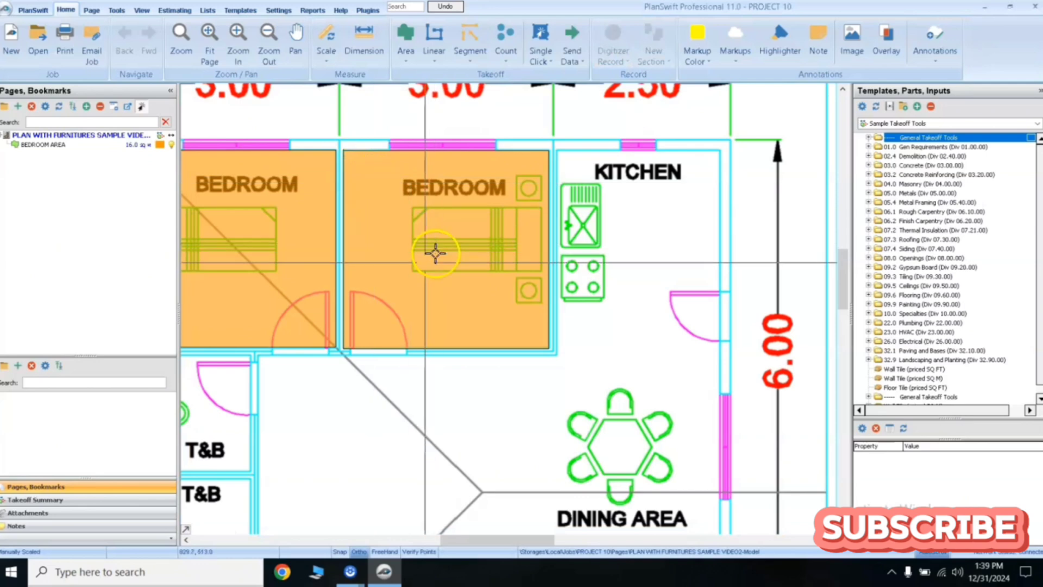
Step: Resume recording with the existing BEDROOM AREA takeoff using Continue With
scroll(410, 274, down, 3)
mouse_move(413, 270)
scroll(413, 270, down, 1)
scroll(238, 169, up, 1)
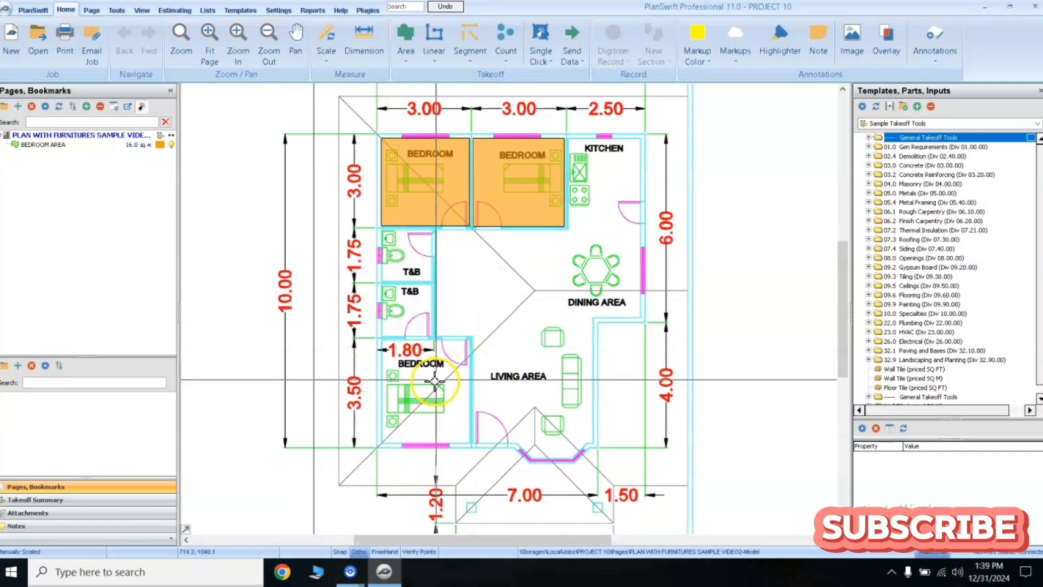
right_click(531, 252)
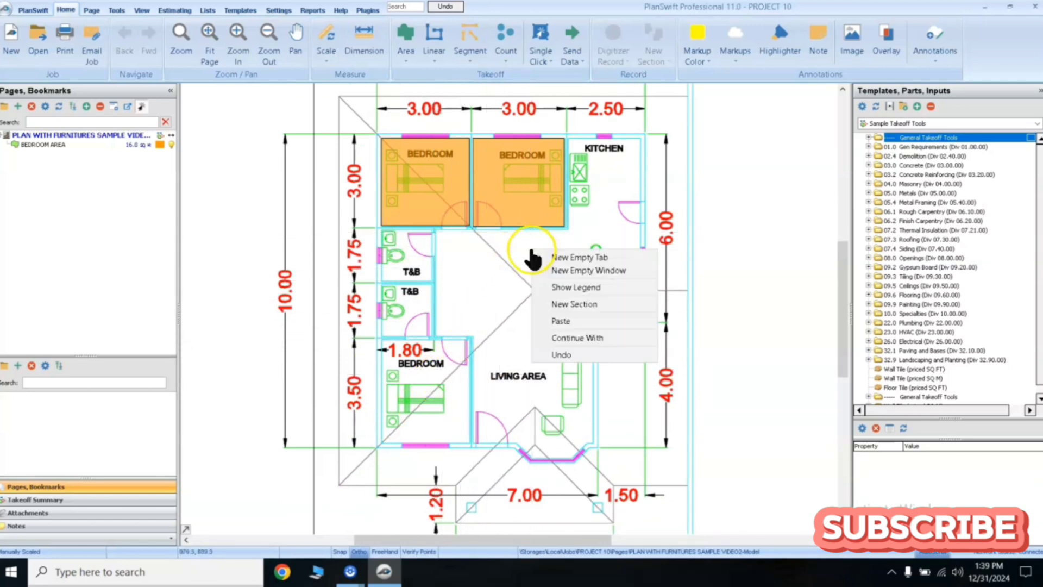
click(577, 338)
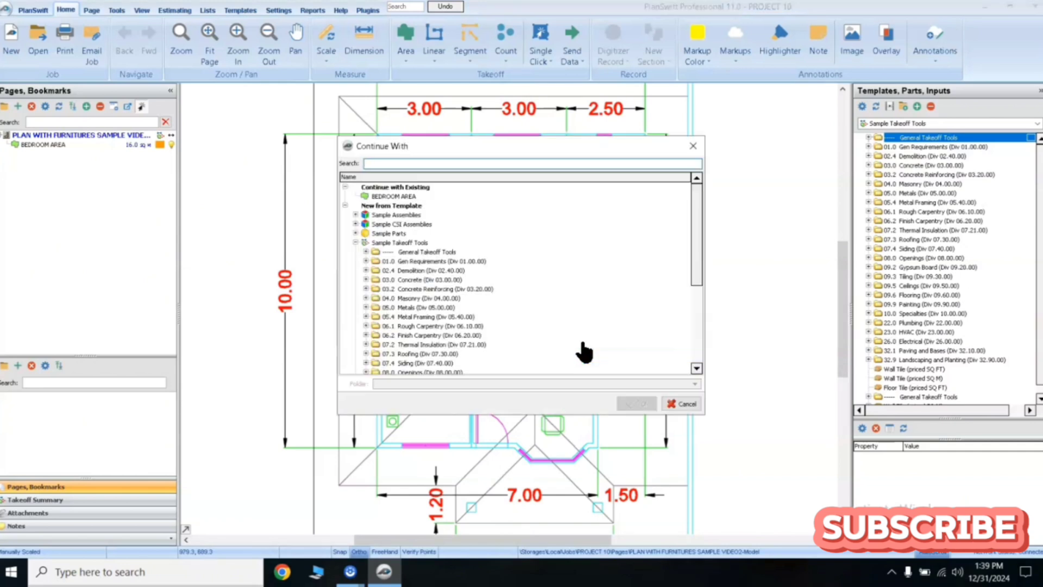
click(63, 145)
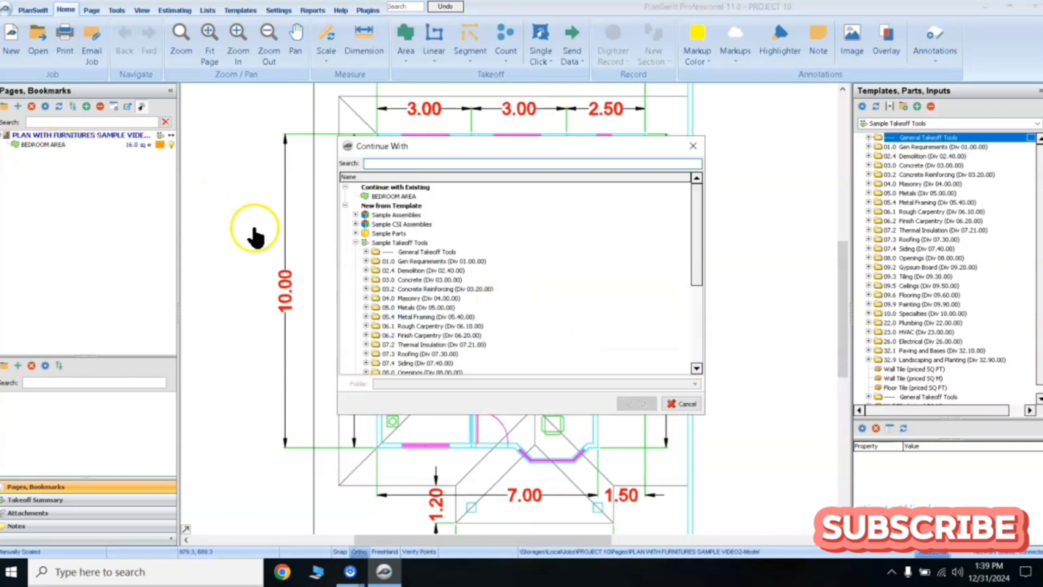
click(406, 196)
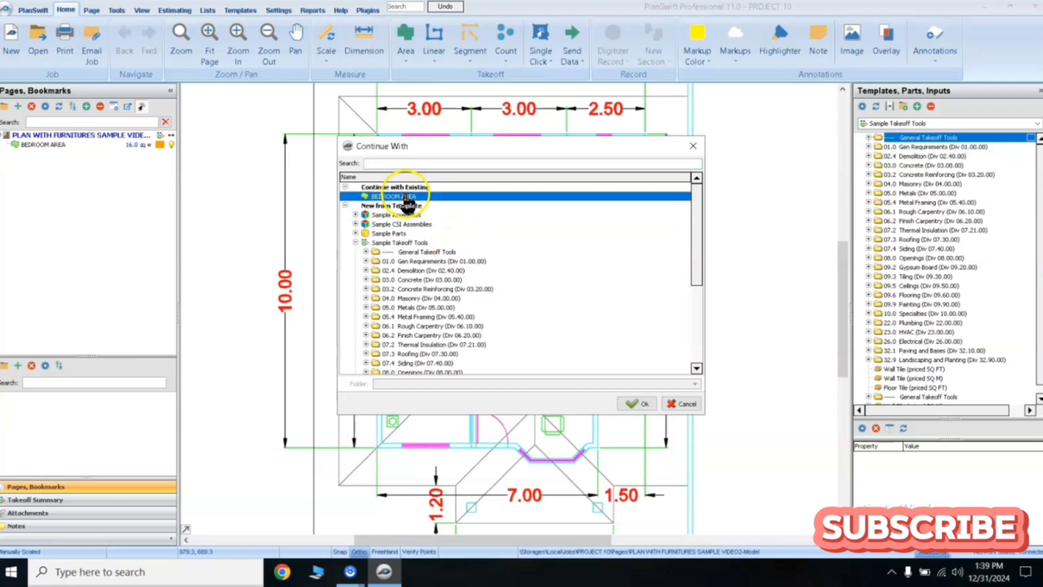
click(645, 405)
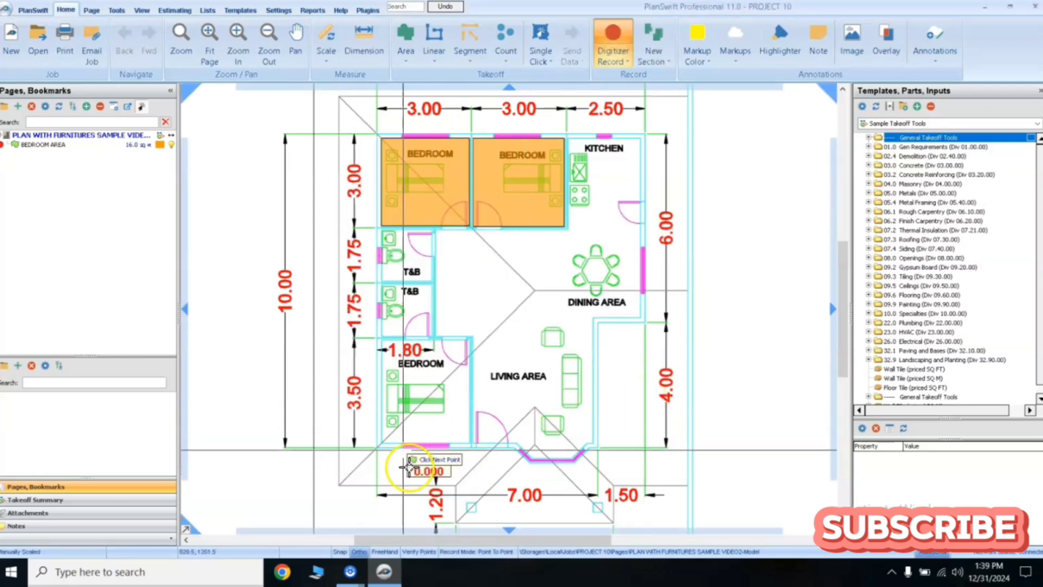
Step: Trace the inner walls of the bedroom beside the living area as another BEDROOM AREA section and stop recording
scroll(409, 379, up, 3)
drag(419, 372, 405, 284)
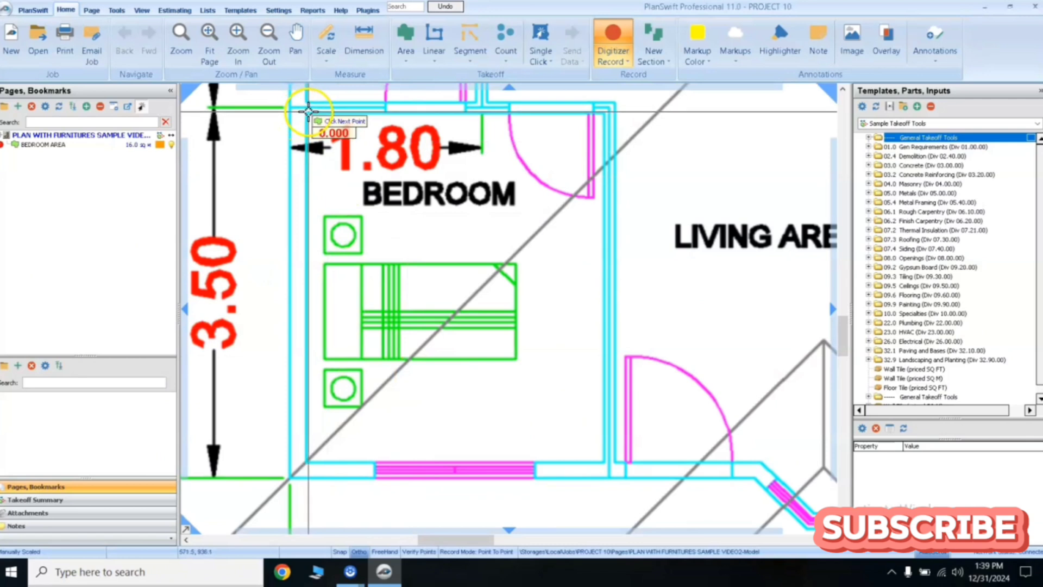
click(604, 113)
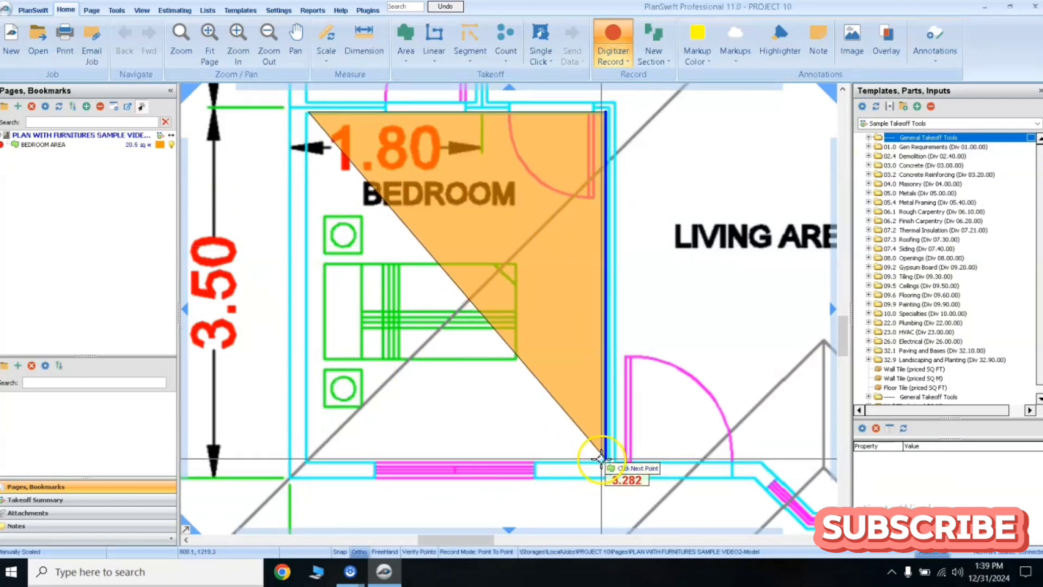
click(602, 463)
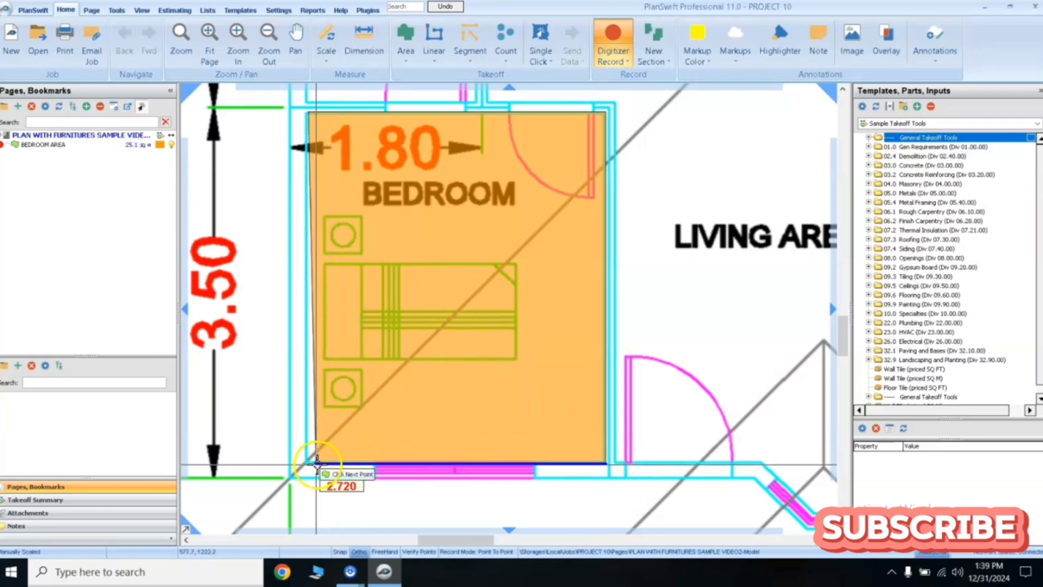
click(305, 462)
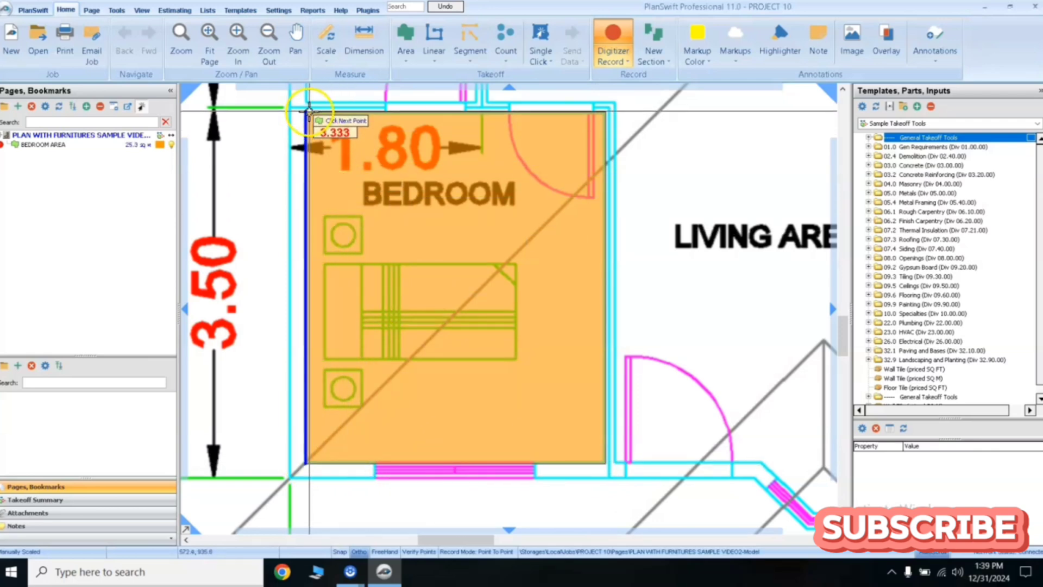
right_click(308, 110)
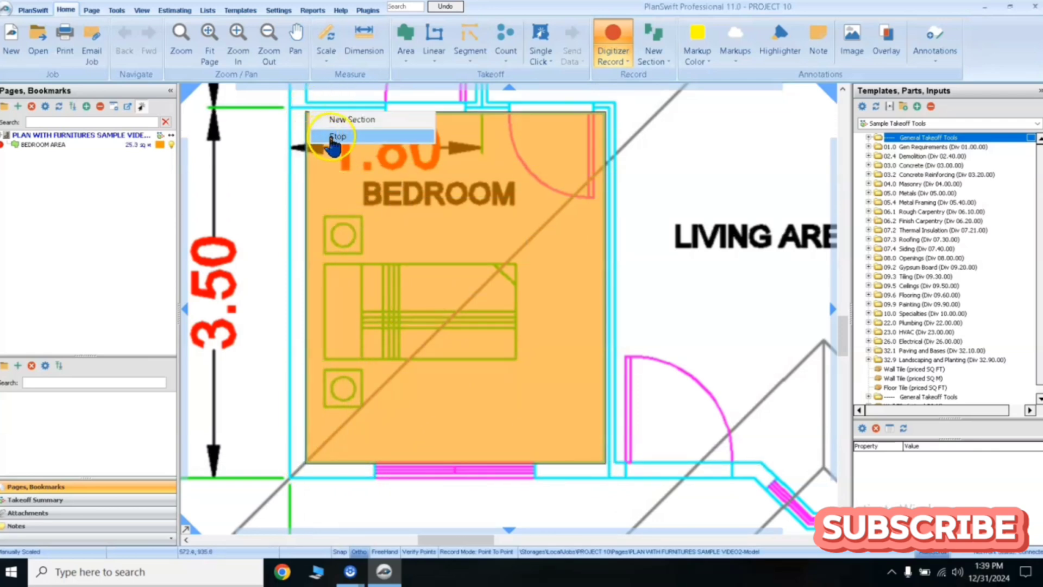
click(308, 135)
Step: Create a new area takeoff named T & B with magenta colour and Solid fill type
scroll(304, 174, down, 3)
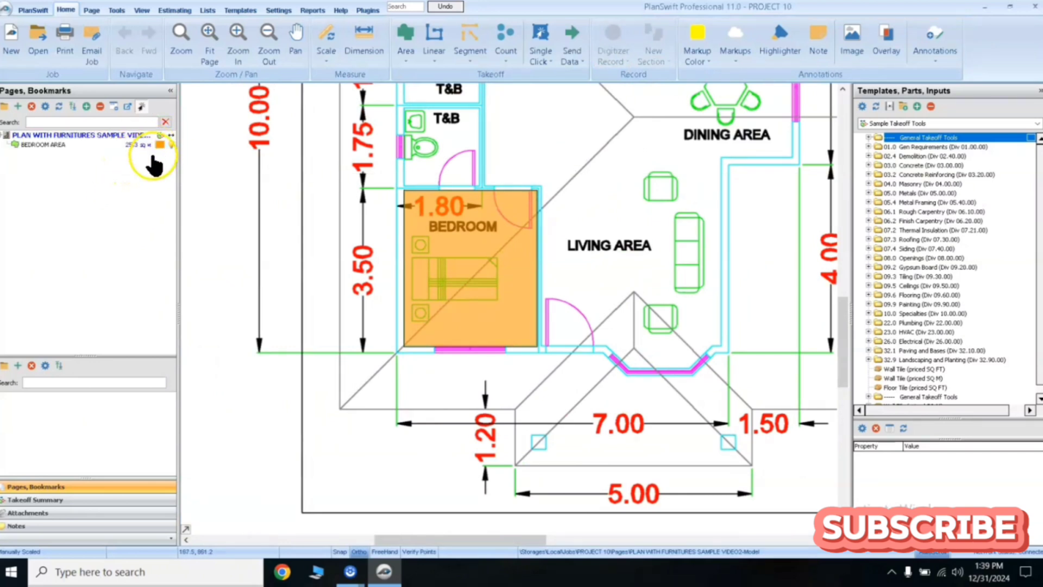
scroll(478, 275, down, 3)
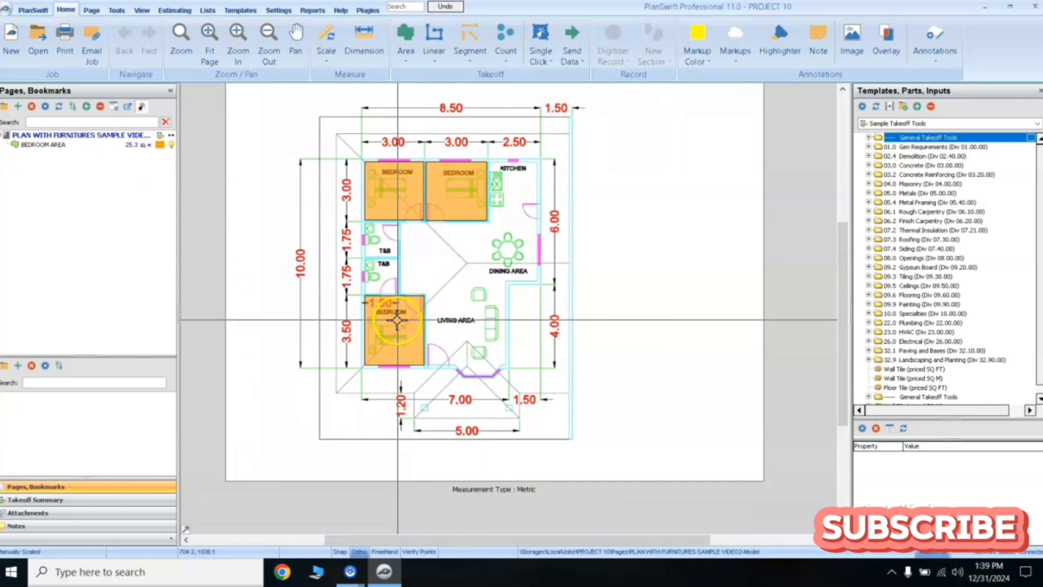
mouse_move(397, 320)
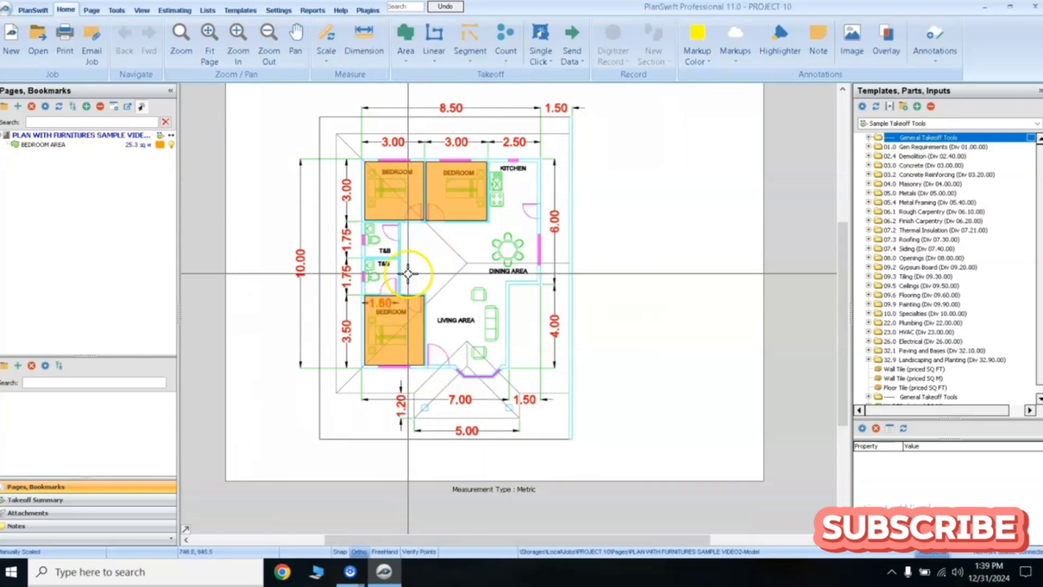
scroll(382, 237, up, 4)
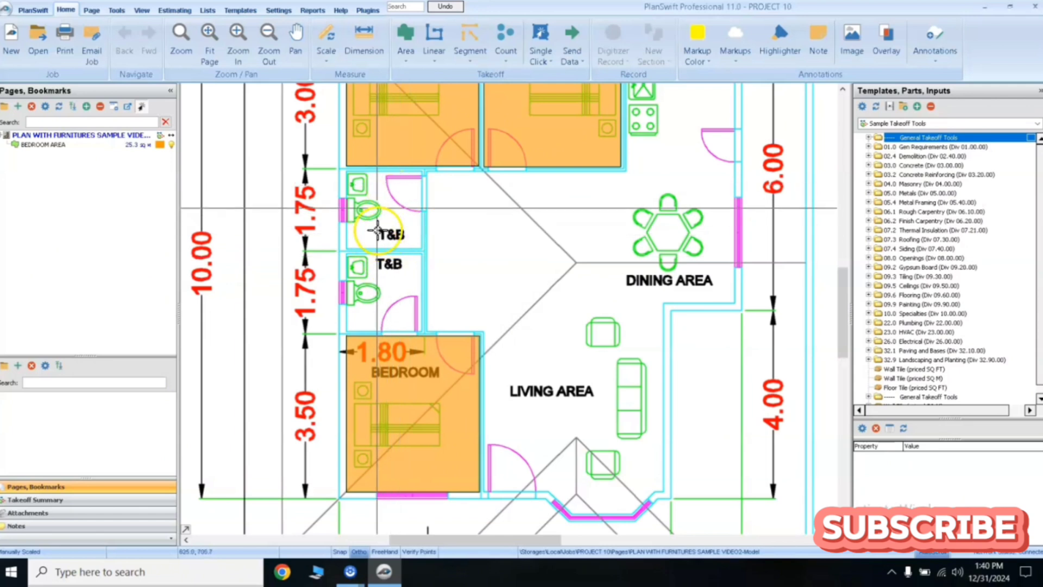
scroll(396, 256, up, 2)
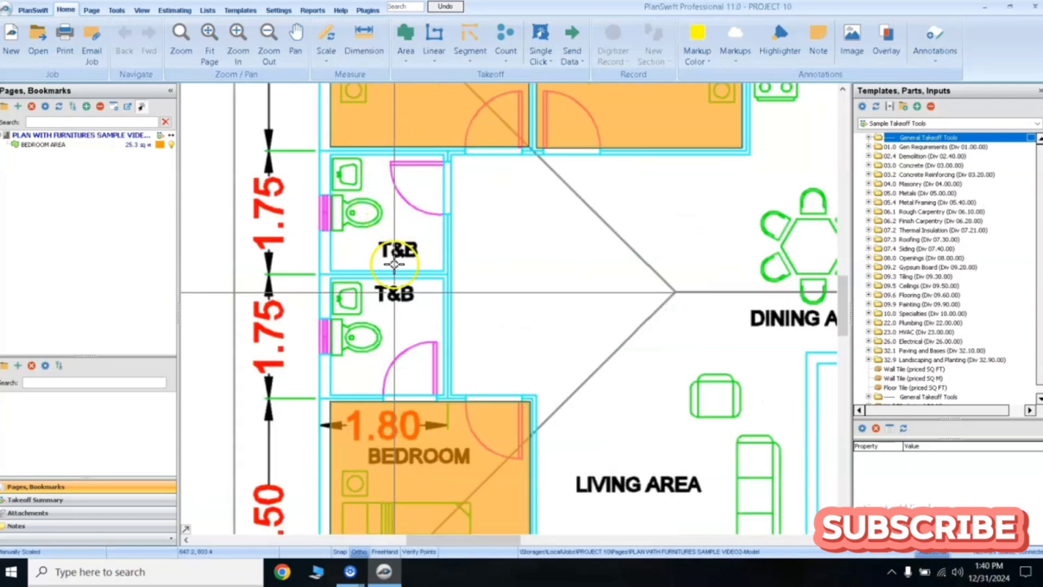
click(406, 41)
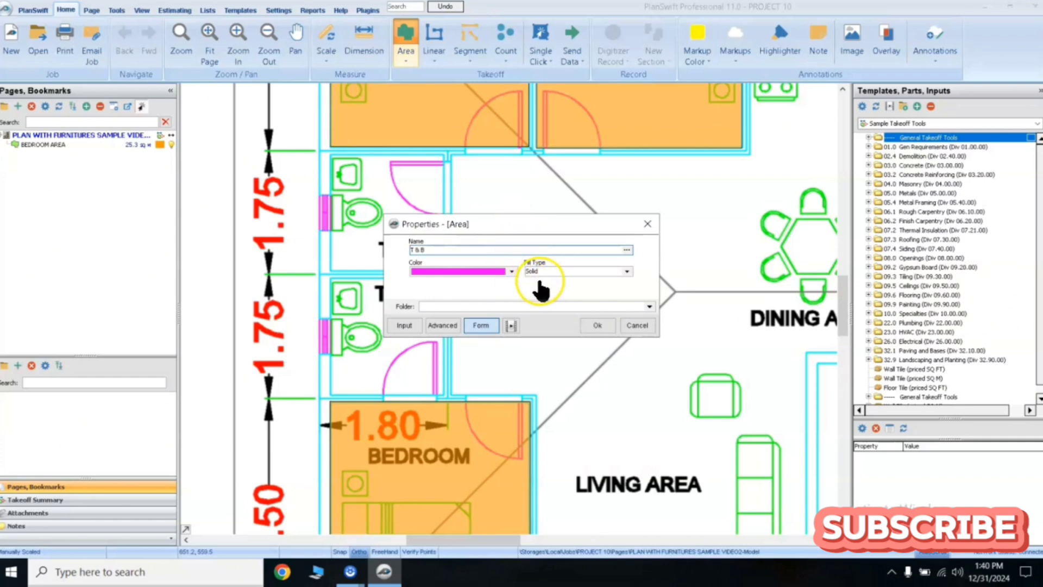
click(597, 326)
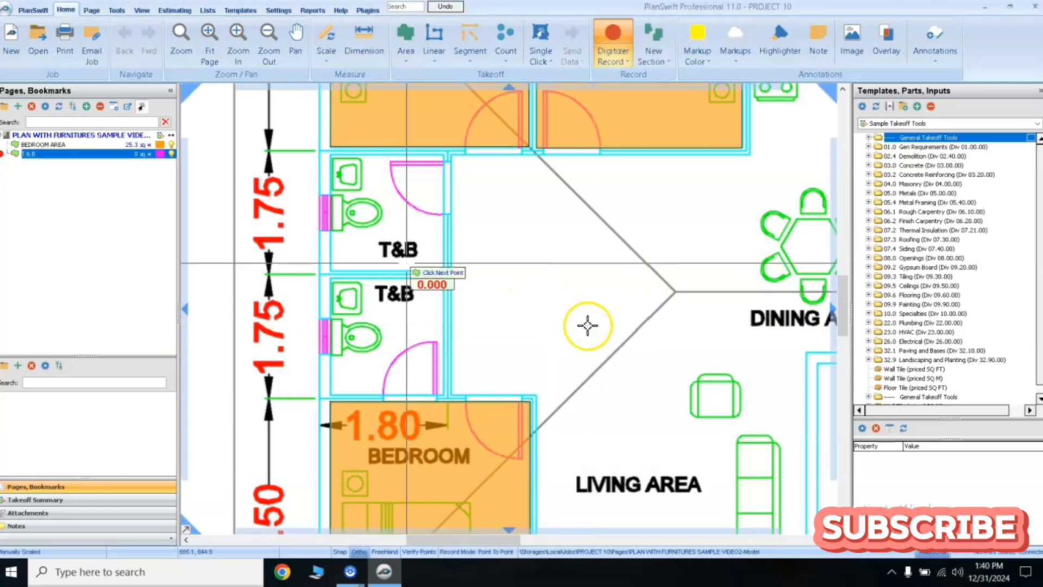
Step: Trace the inner walls of the upper T&B room, adjoining the upper-left bedroom, as the first T & B section
click(332, 156)
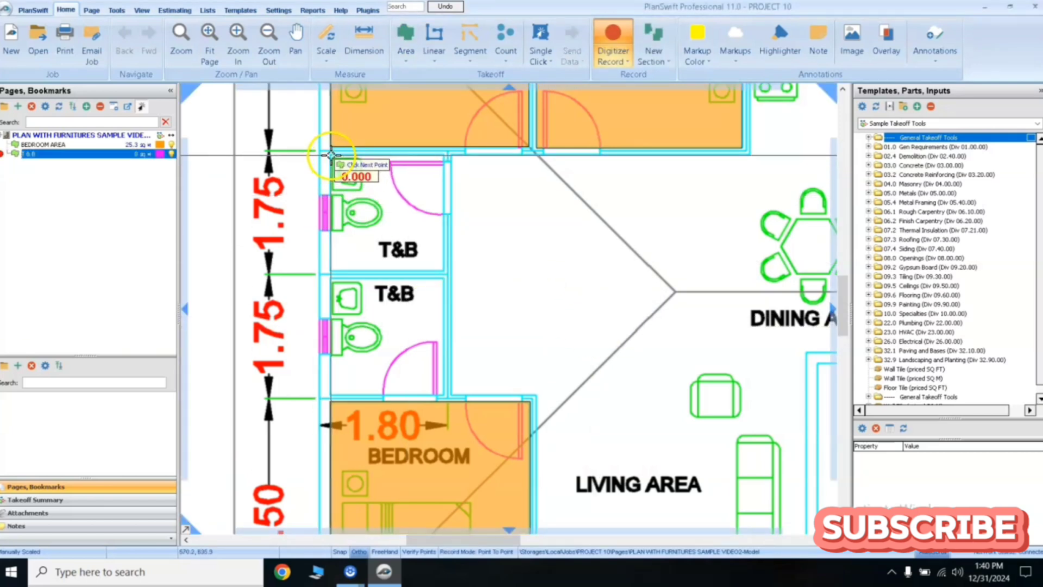
click(444, 157)
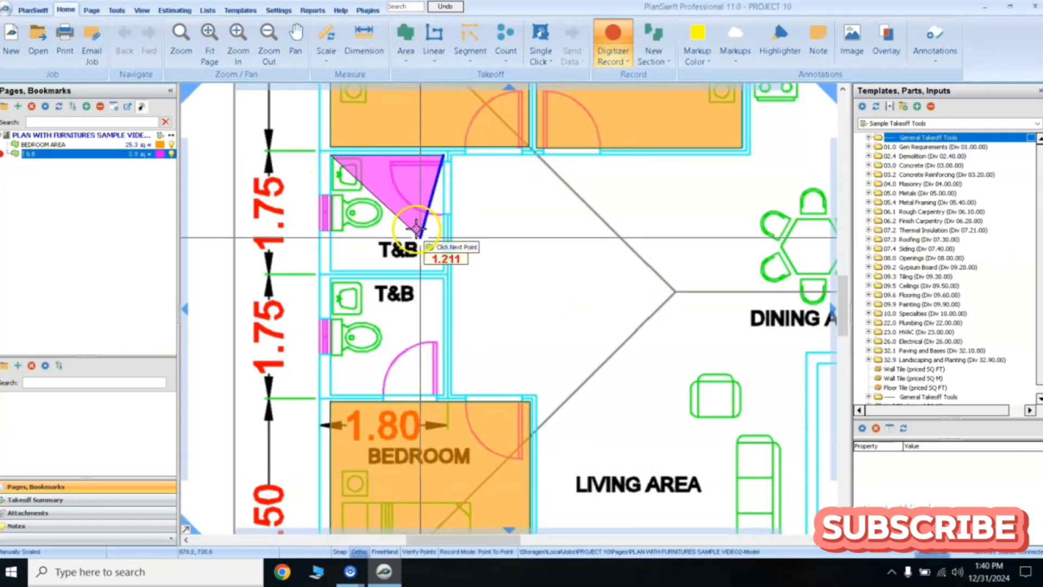
click(443, 270)
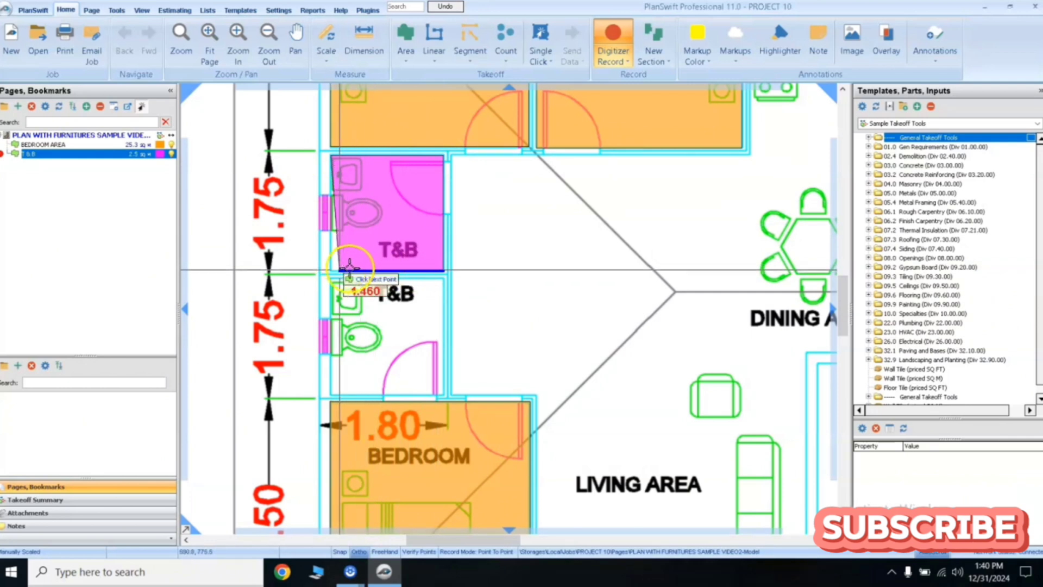
click(331, 270)
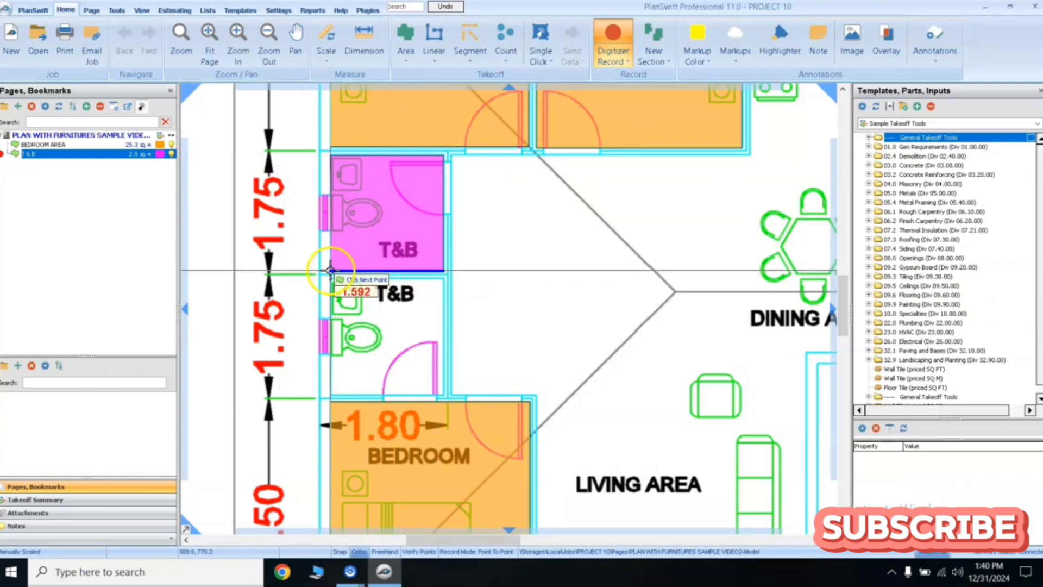
right_click(329, 157)
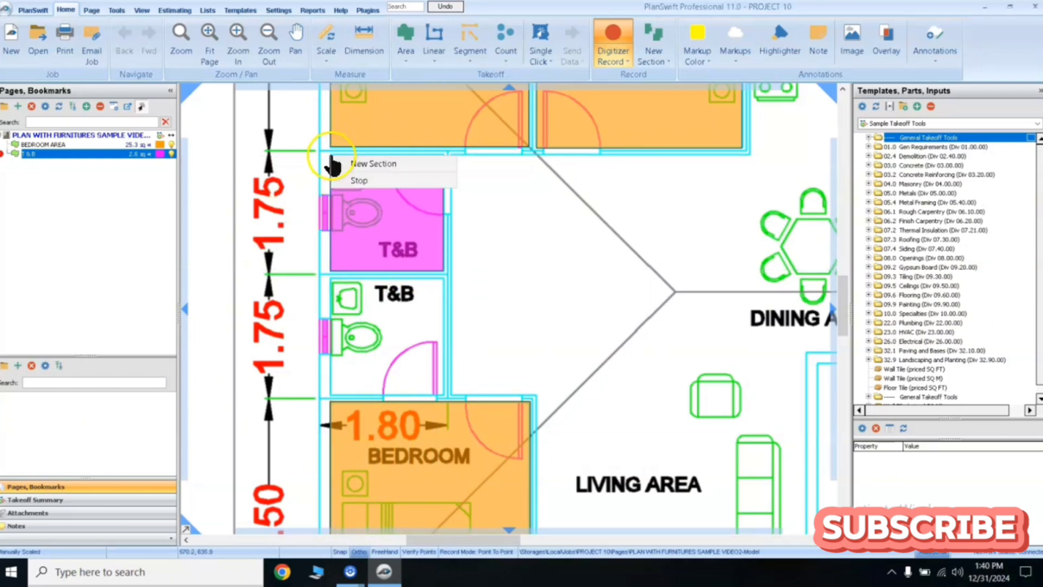
Step: Add a new T & B section by tracing the inner walls of the lower T&B room, and stop recording
click(375, 164)
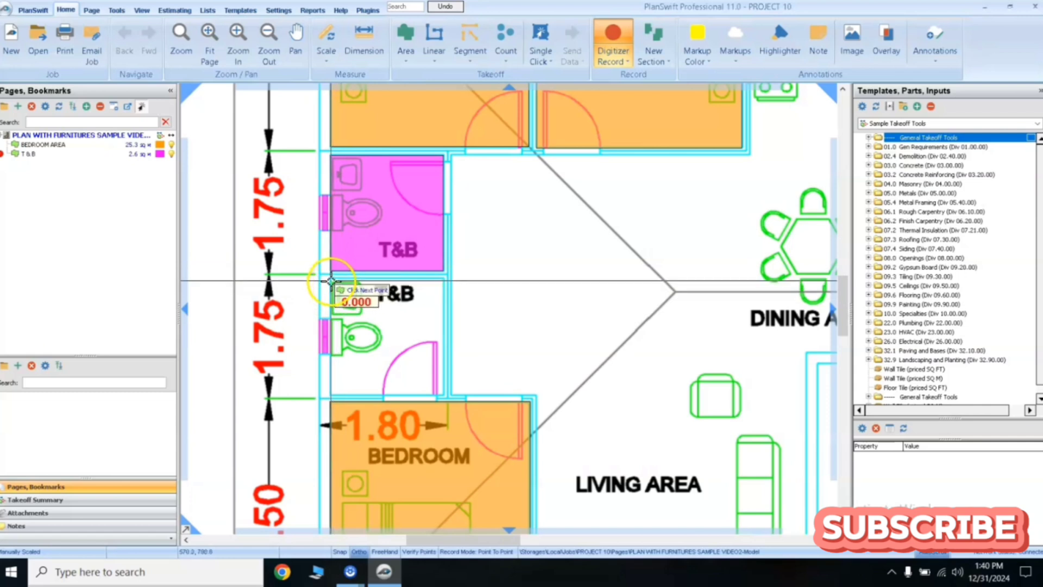
click(444, 279)
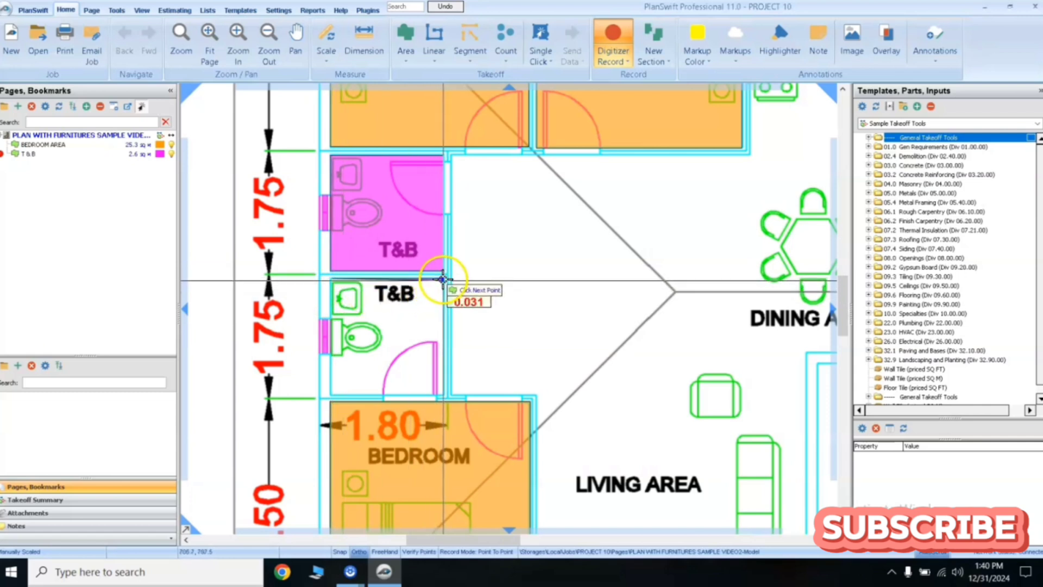
click(445, 392)
click(330, 392)
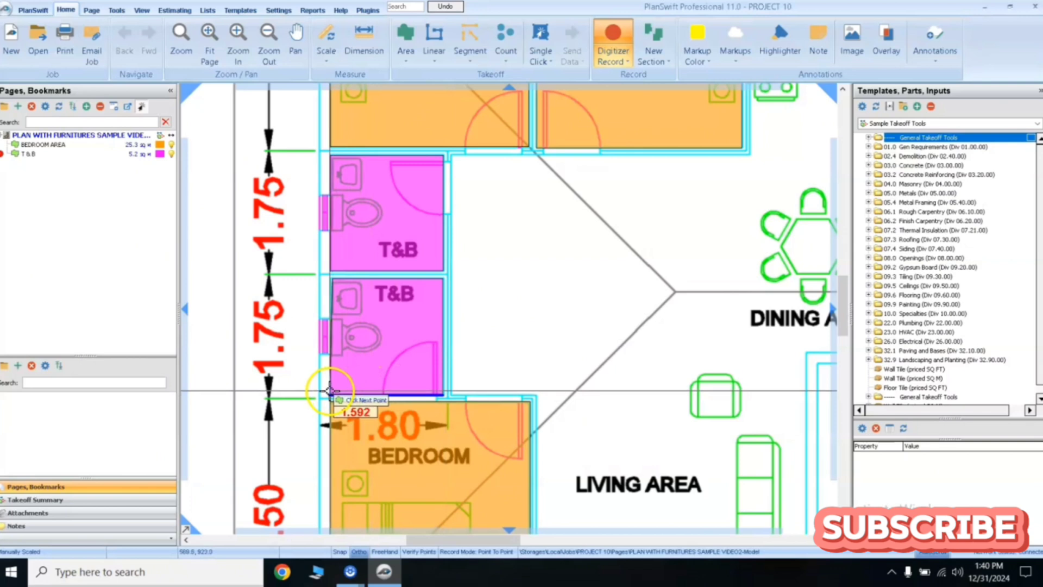
right_click(332, 280)
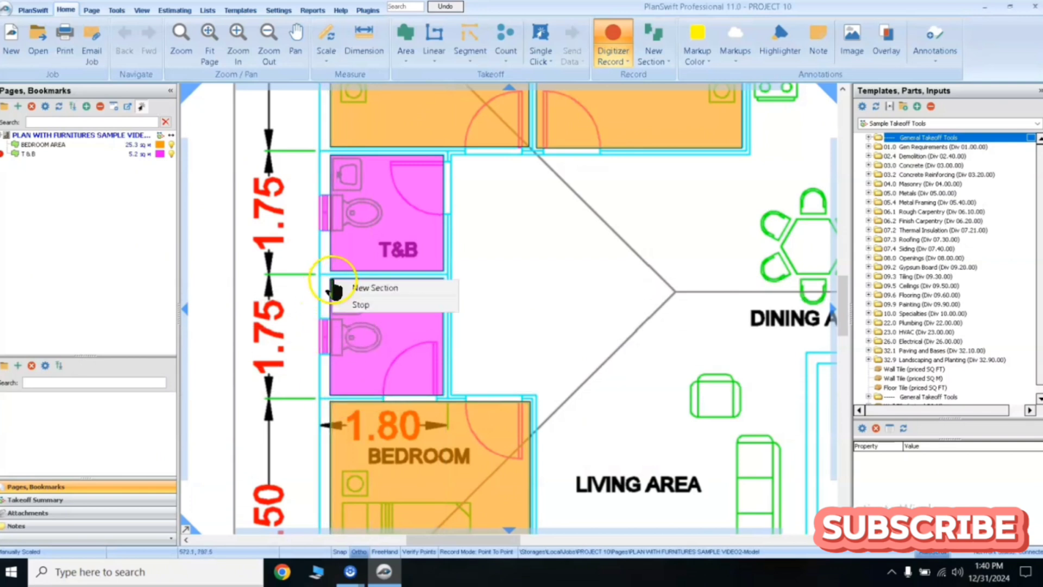
click(359, 300)
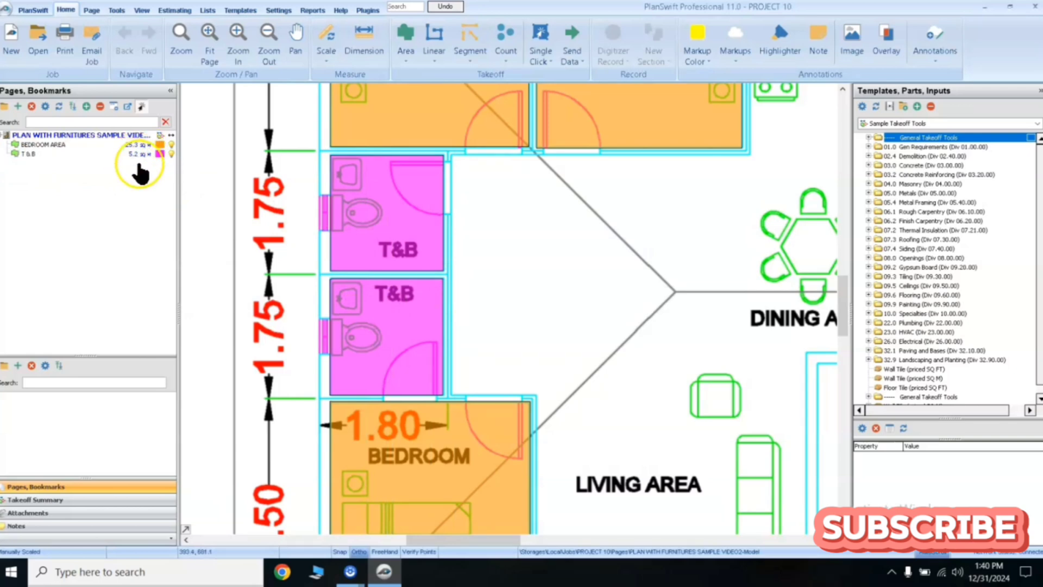
Step: Create a new count takeoff named WINDOWS with black colour, Diamond shape and Solid fill type
scroll(544, 217, down, 2)
scroll(585, 200, up, 1)
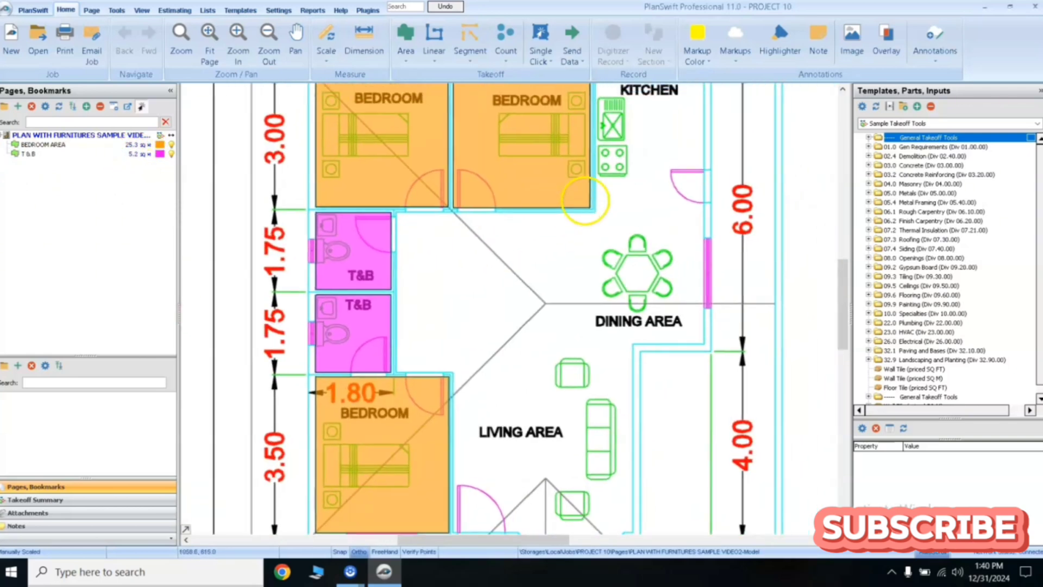
scroll(585, 200, down, 1)
scroll(548, 163, down, 1)
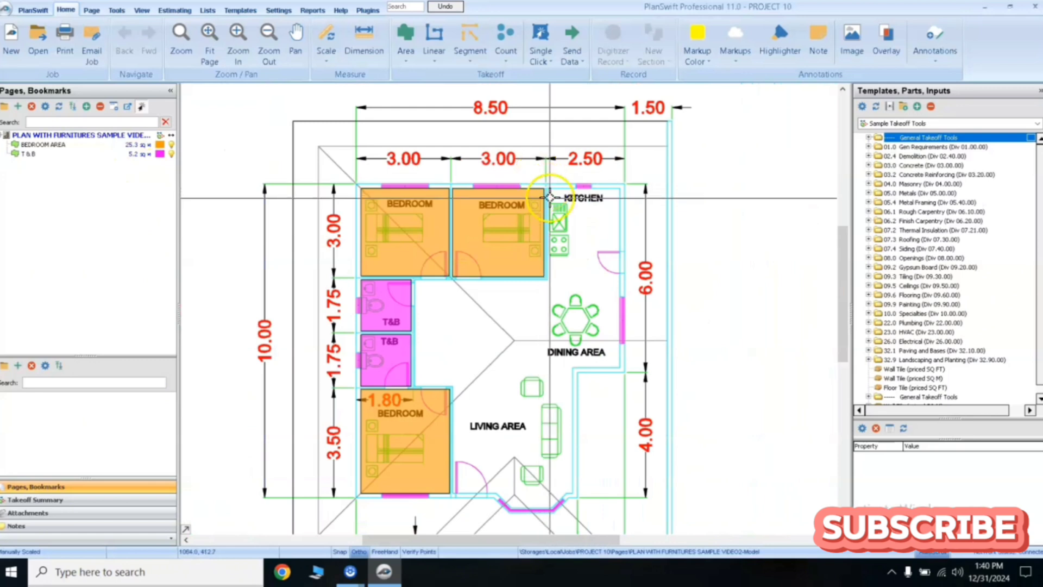
drag(550, 198, 526, 160)
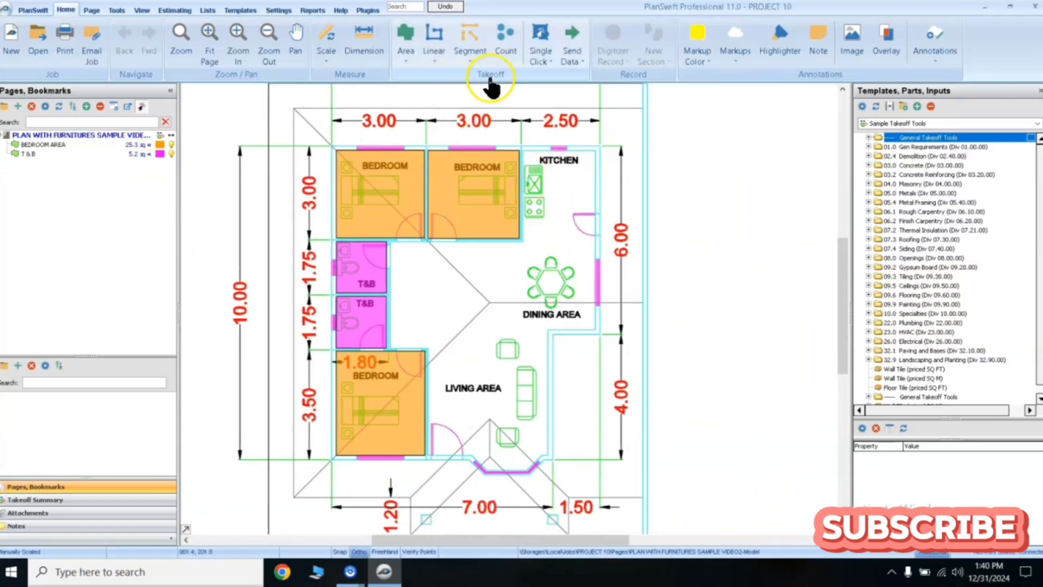
click(508, 48)
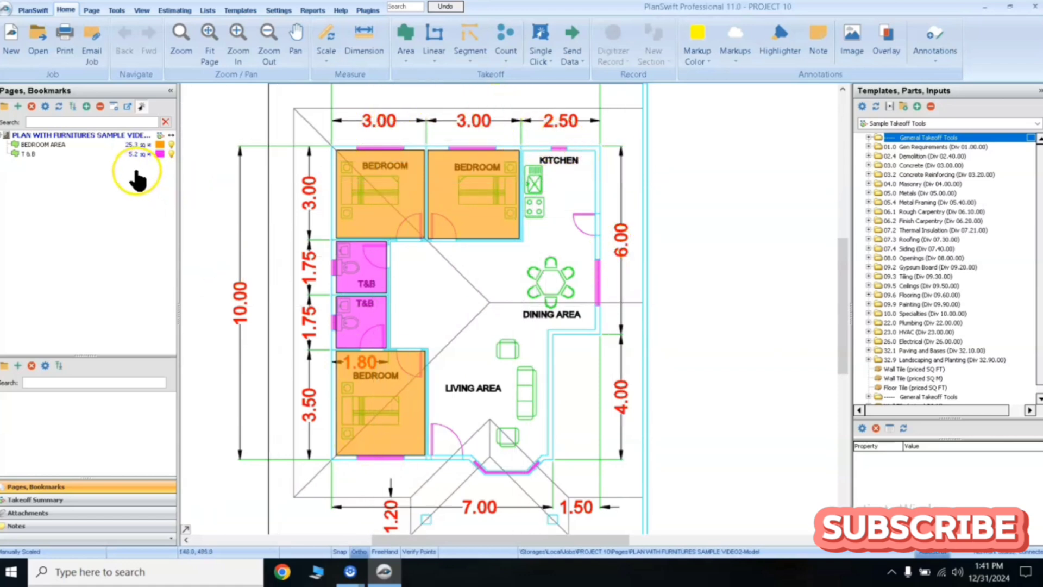
click(506, 41)
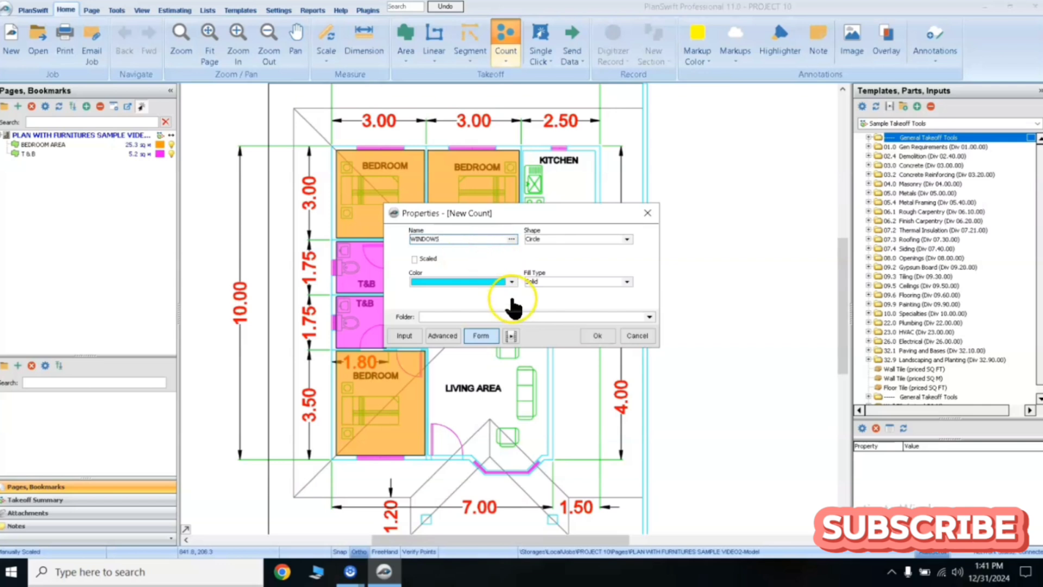
click(511, 282)
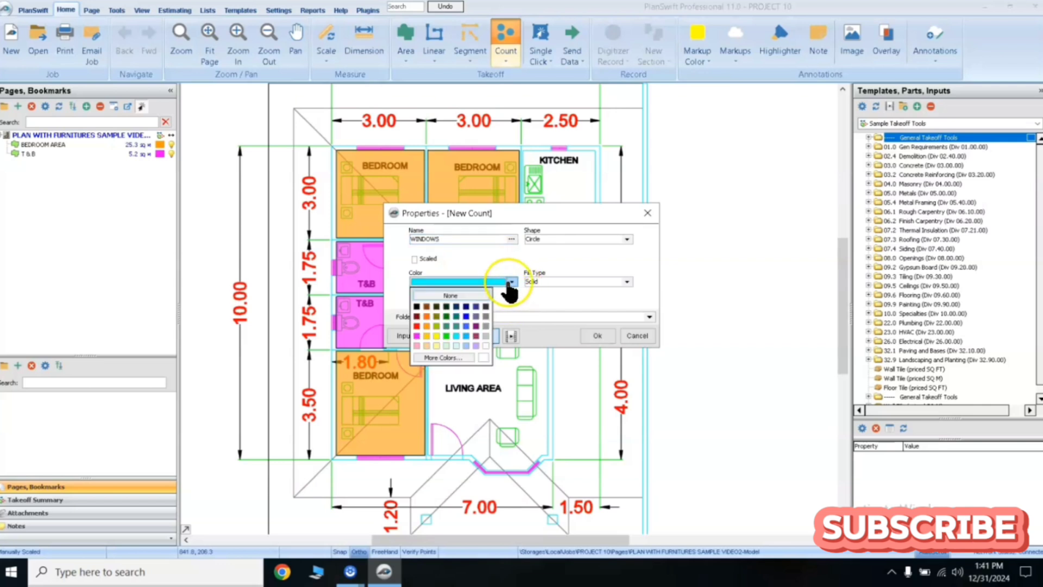
click(417, 308)
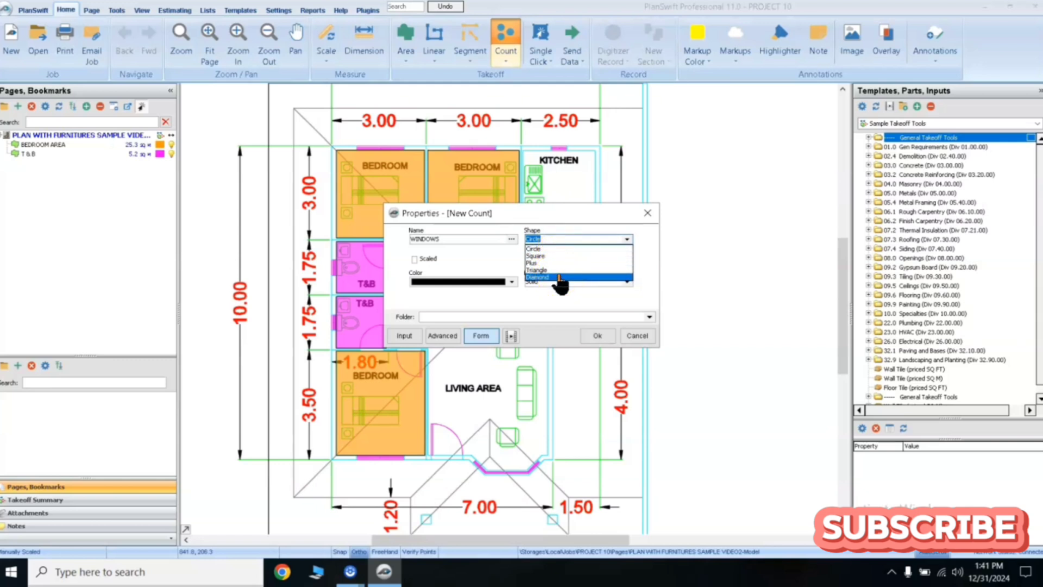
click(597, 336)
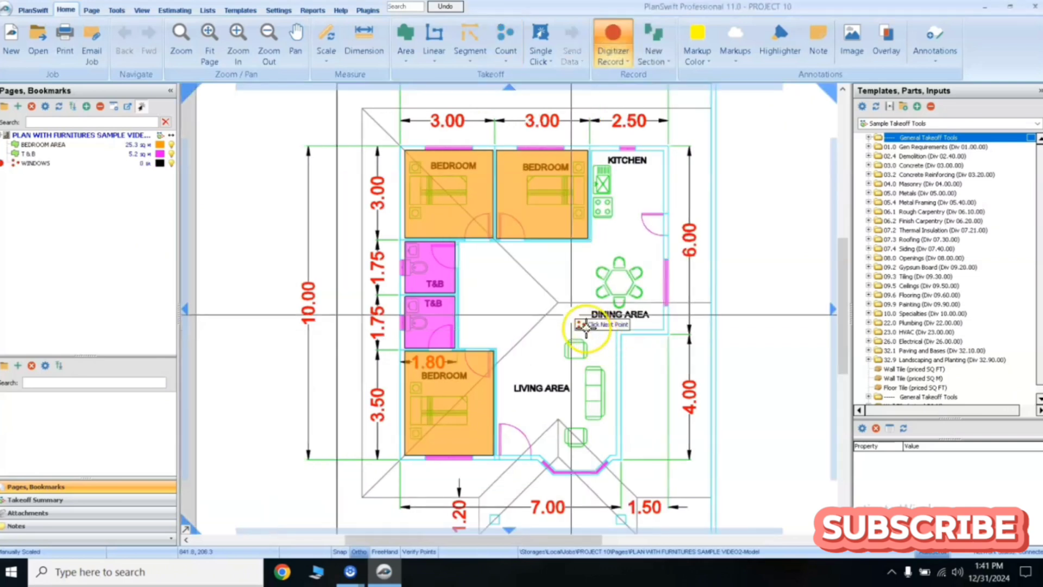
Step: Place one WINDOWS count marker beside each window around the house's outer walls, including the bay window, and stop recording
click(451, 137)
click(530, 136)
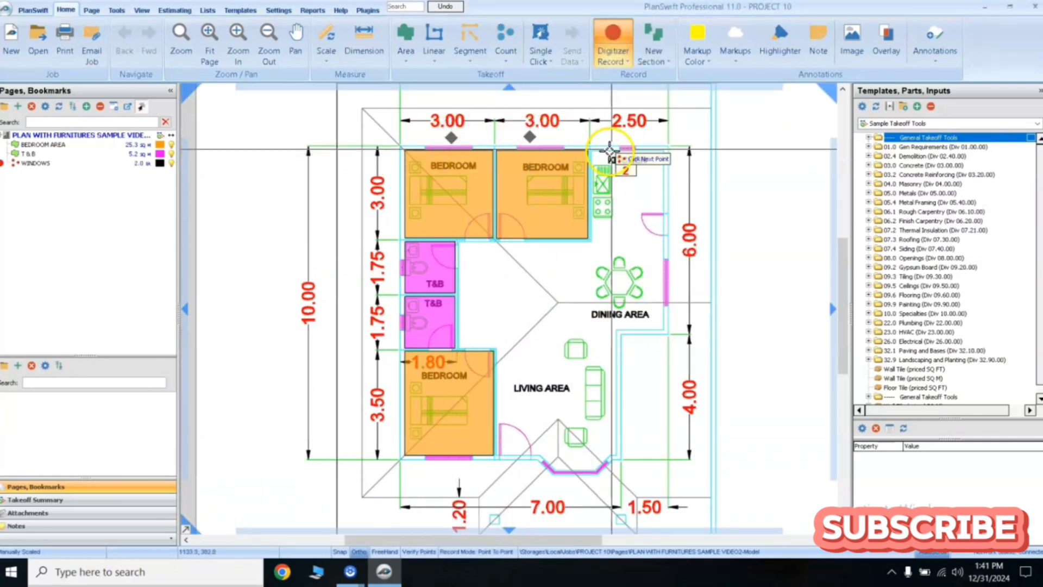
click(622, 140)
click(673, 270)
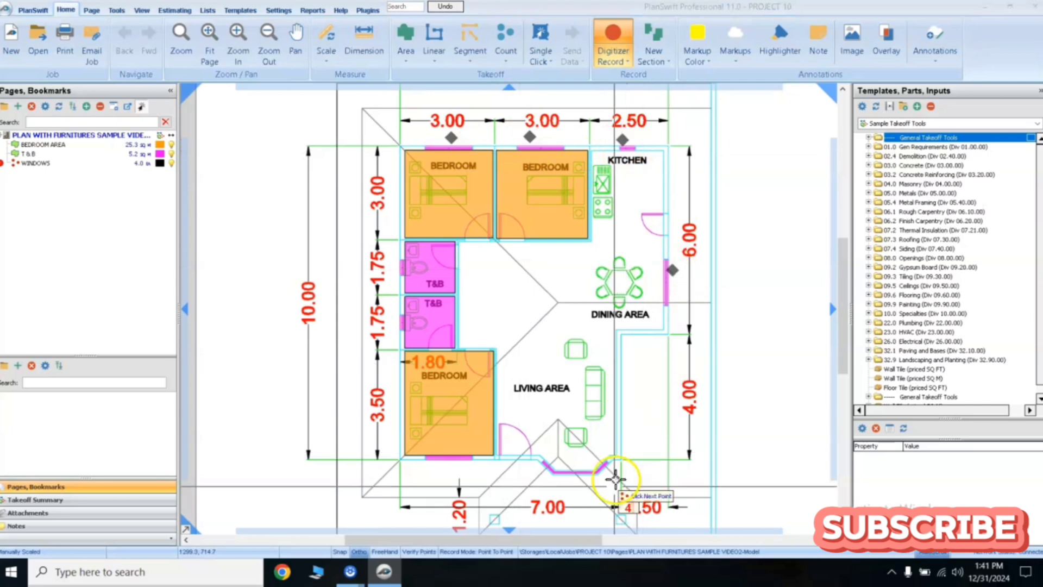
click(585, 483)
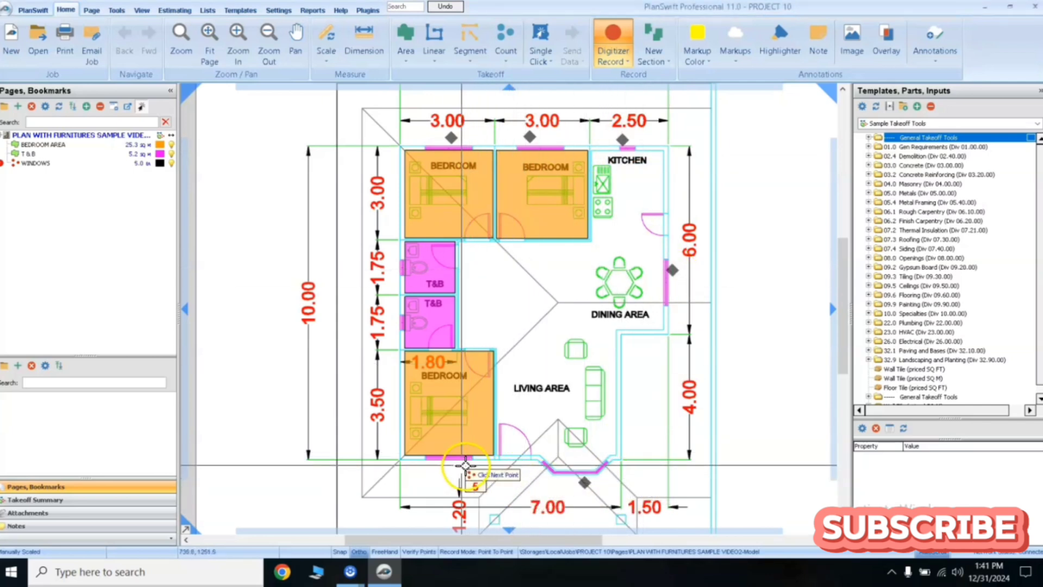
click(459, 463)
click(386, 318)
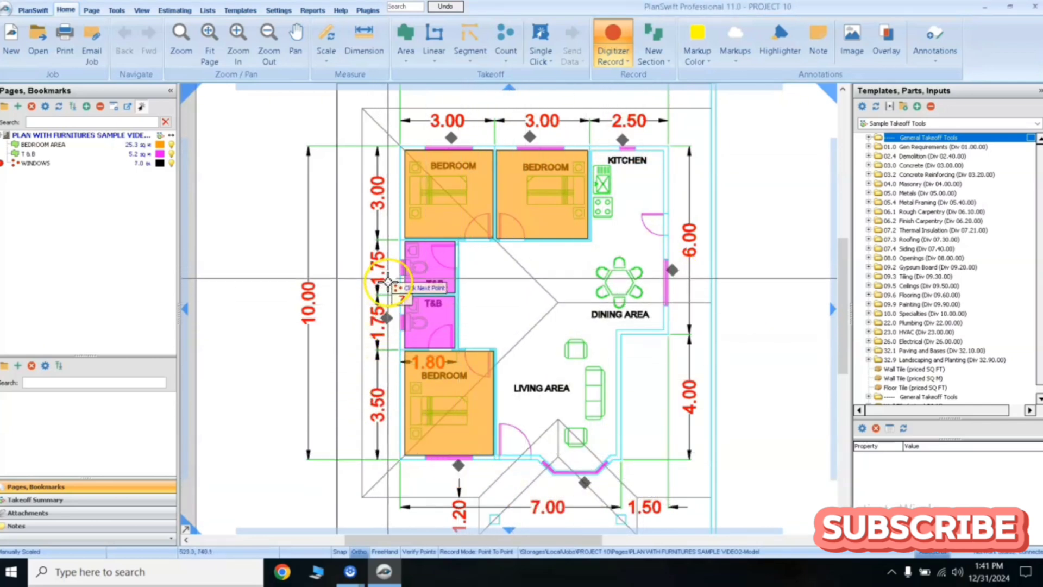
click(392, 267)
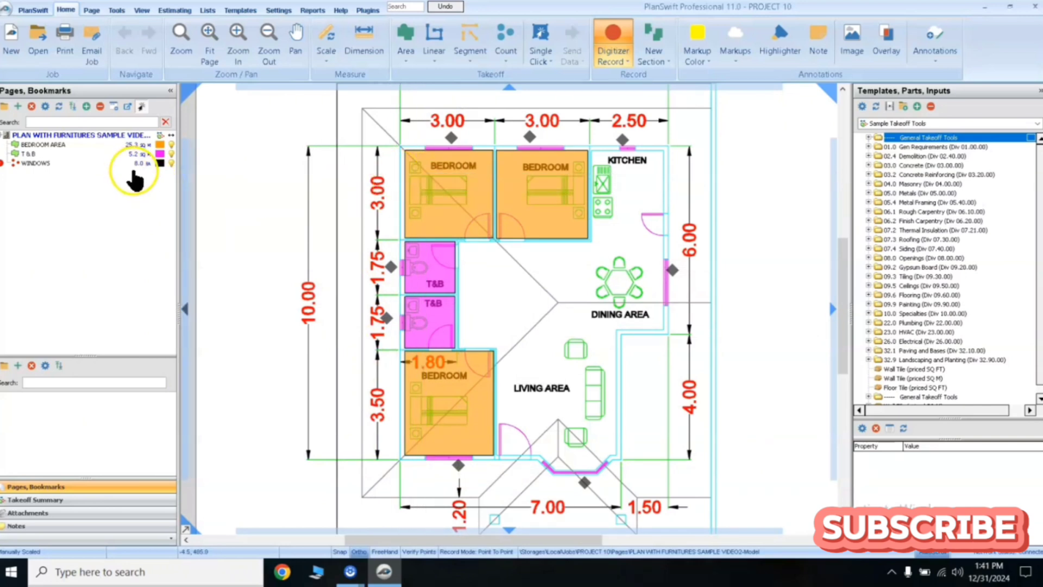
right_click(489, 287)
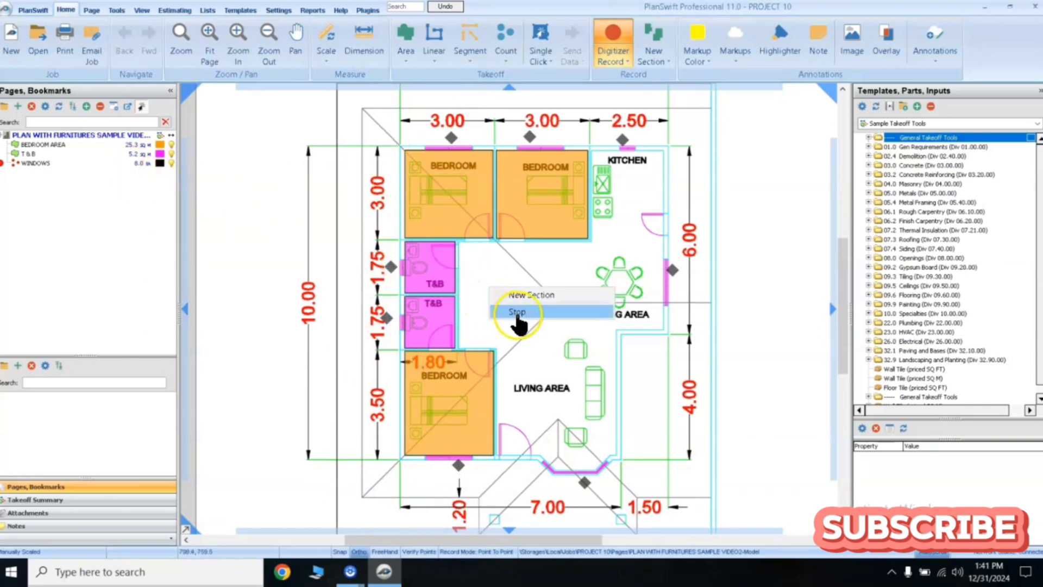
click(517, 313)
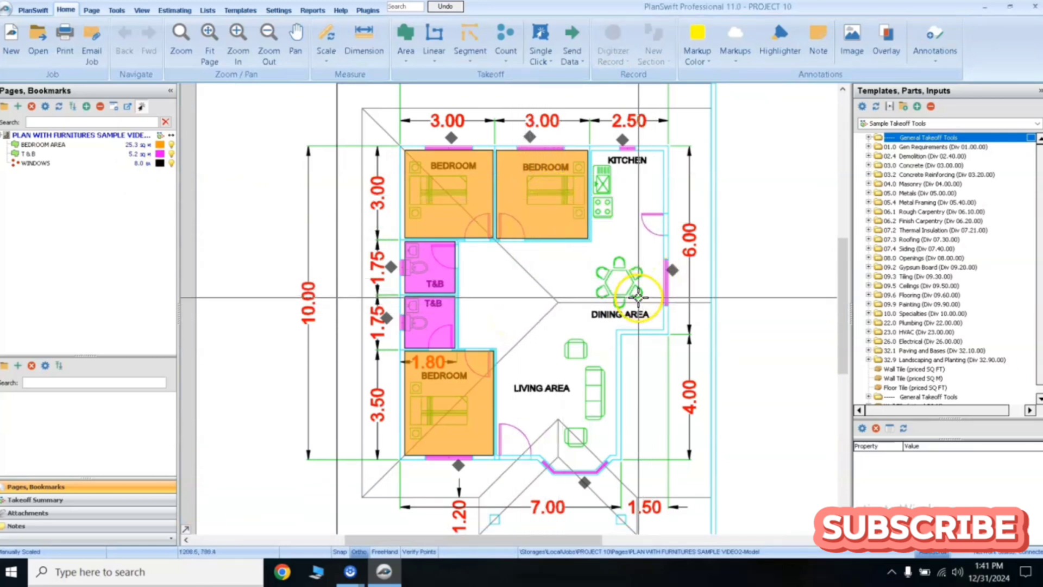
Step: Create a new count takeoff named DOORS with dark red colour, Square shape and Solid fill type
click(511, 40)
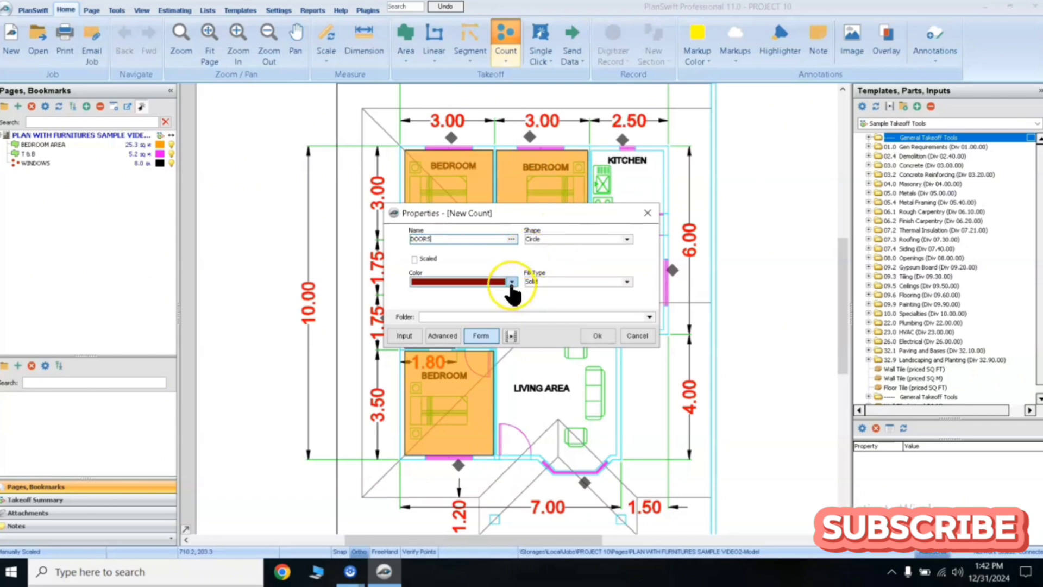
click(626, 240)
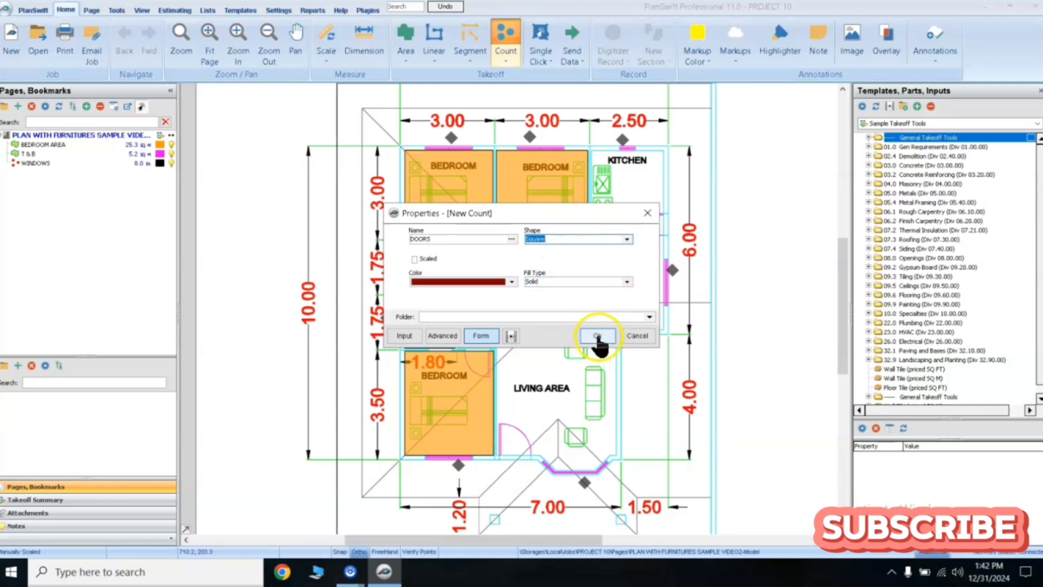
click(598, 335)
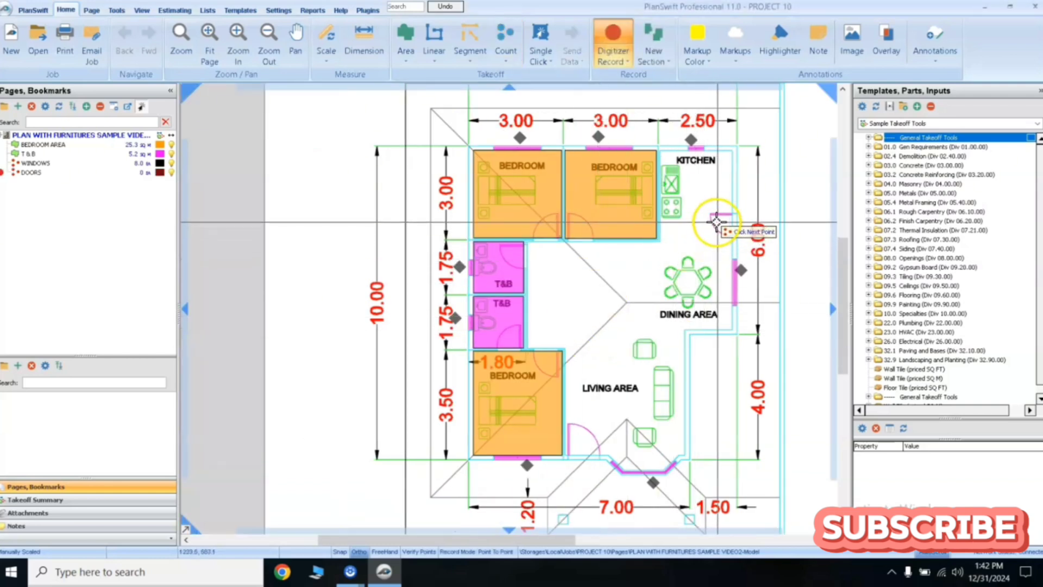
Step: Place one DOORS count marker on each door of the kitchen, bedrooms, T&B rooms and living area, and stop recording
click(722, 221)
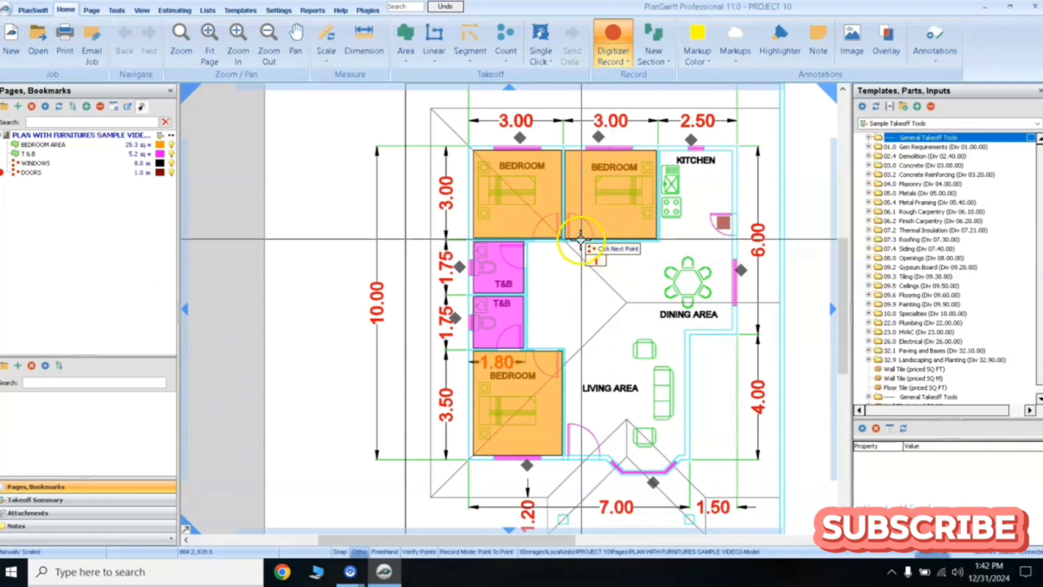
click(548, 233)
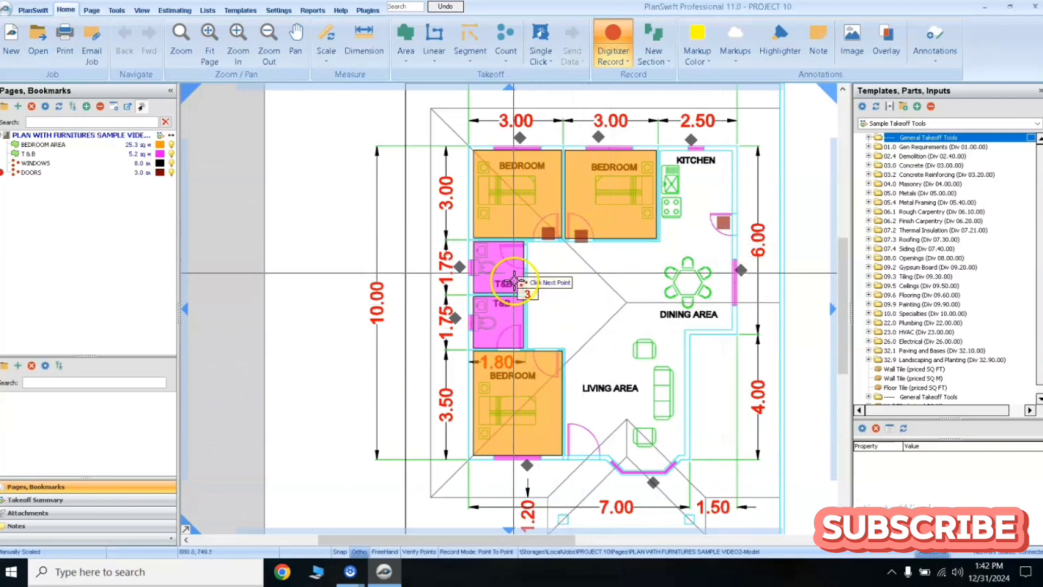
click(512, 259)
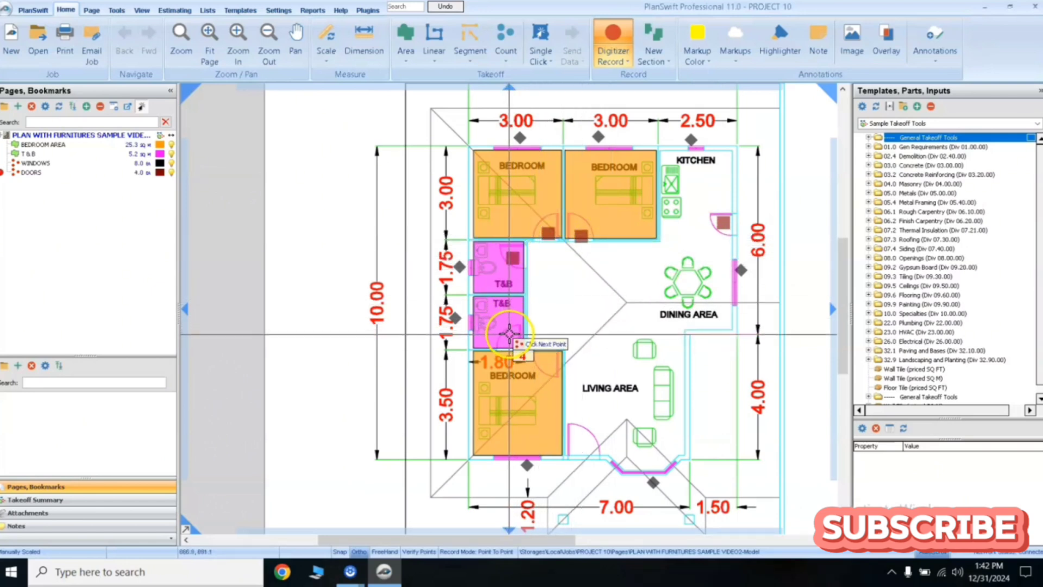
click(510, 334)
click(552, 360)
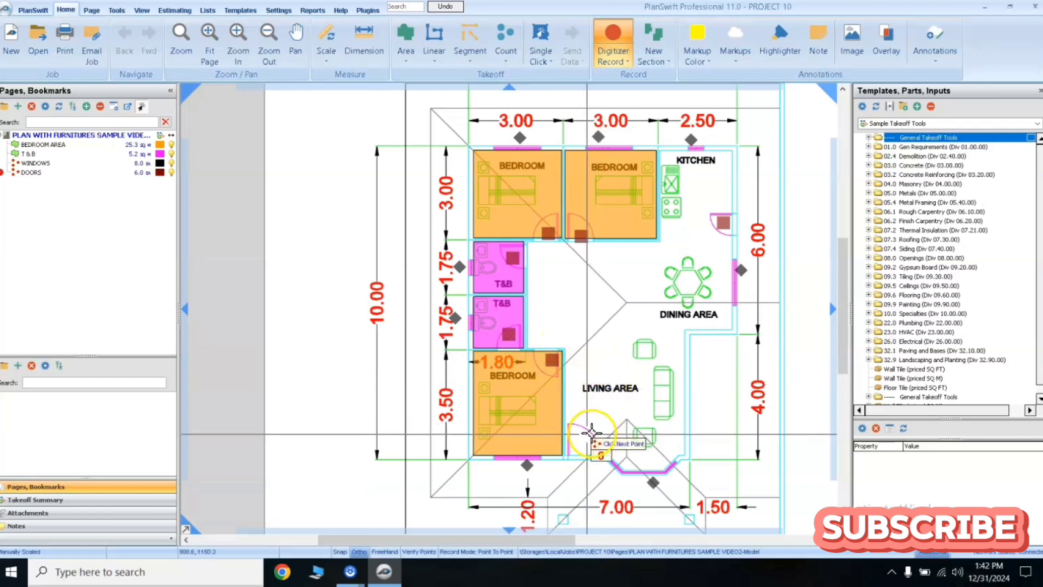
click(581, 434)
right_click(584, 310)
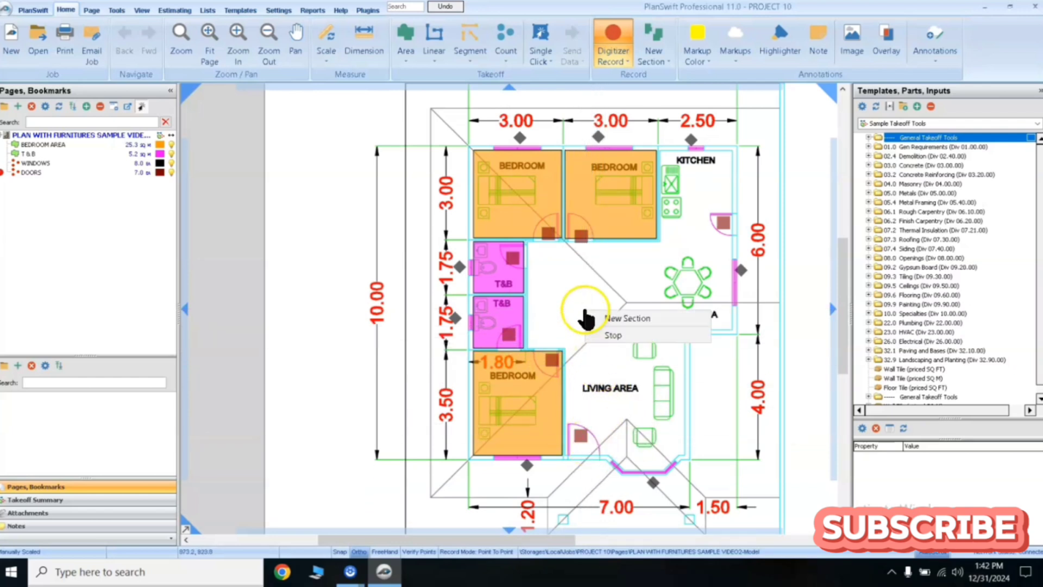
click(611, 335)
Step: Review the quantities and colours of the area and count takeoffs listed for the plan page
click(137, 173)
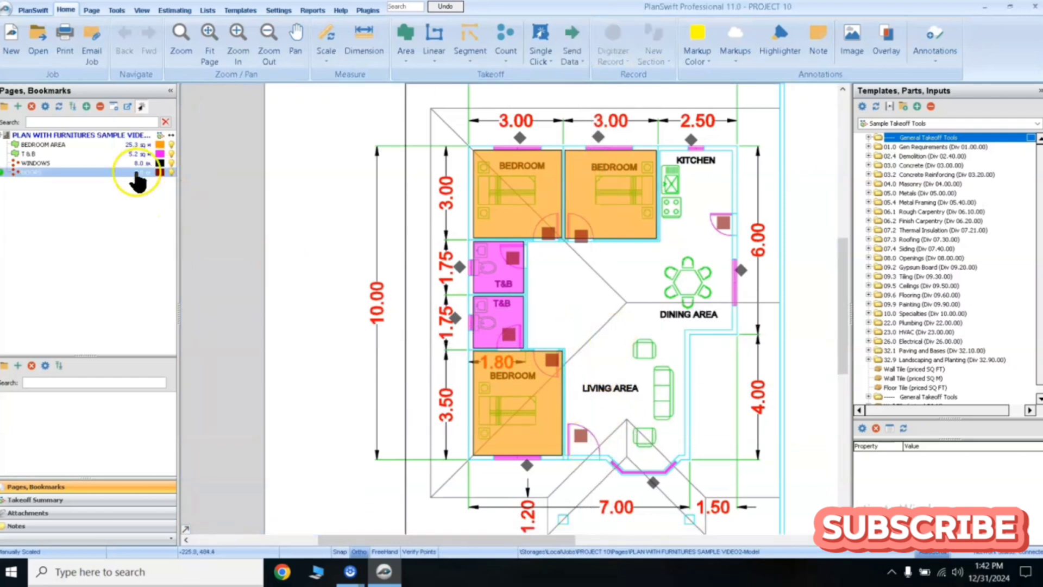
click(57, 154)
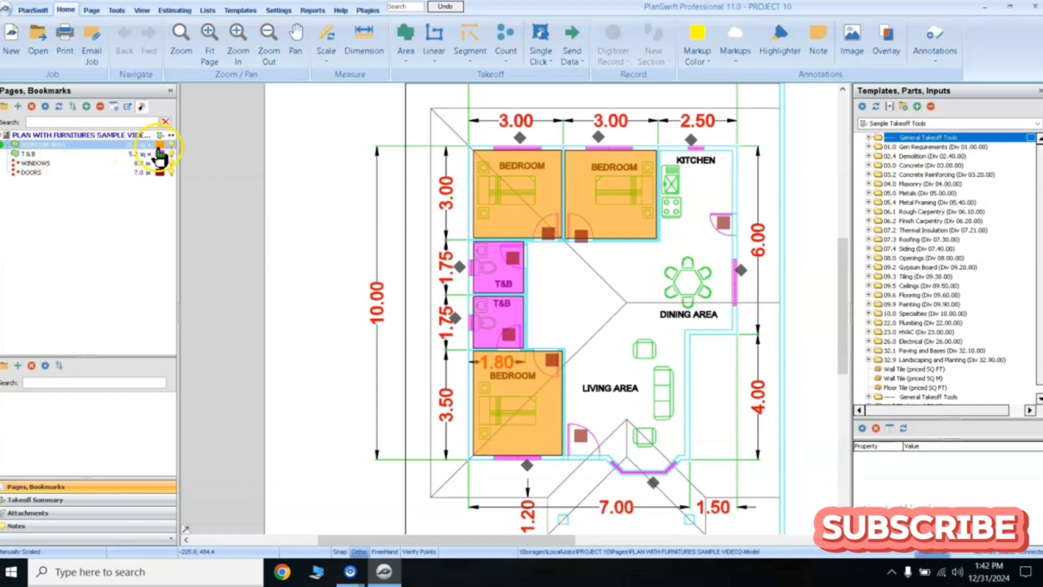
click(63, 173)
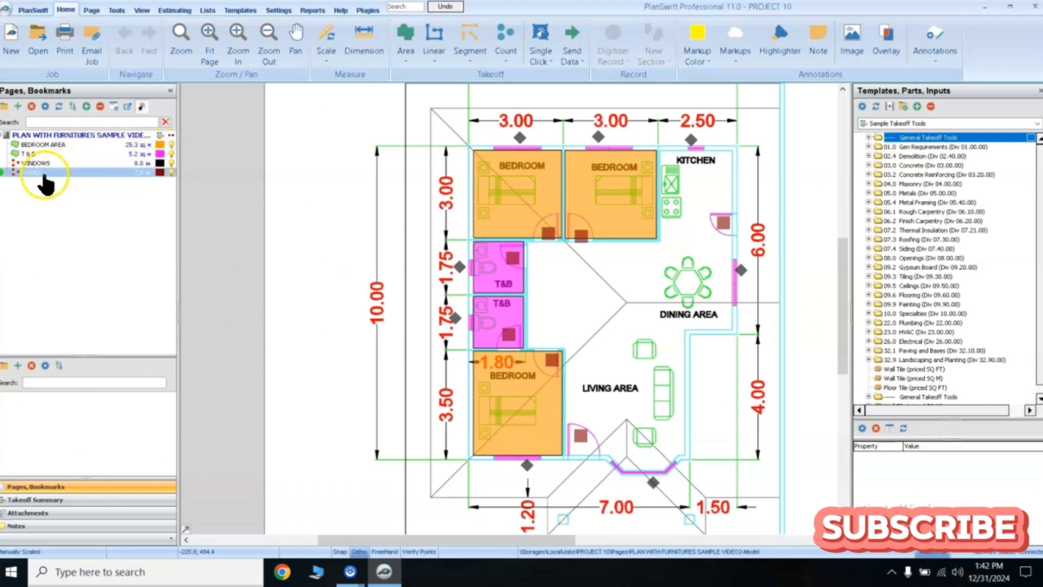
click(64, 154)
click(31, 154)
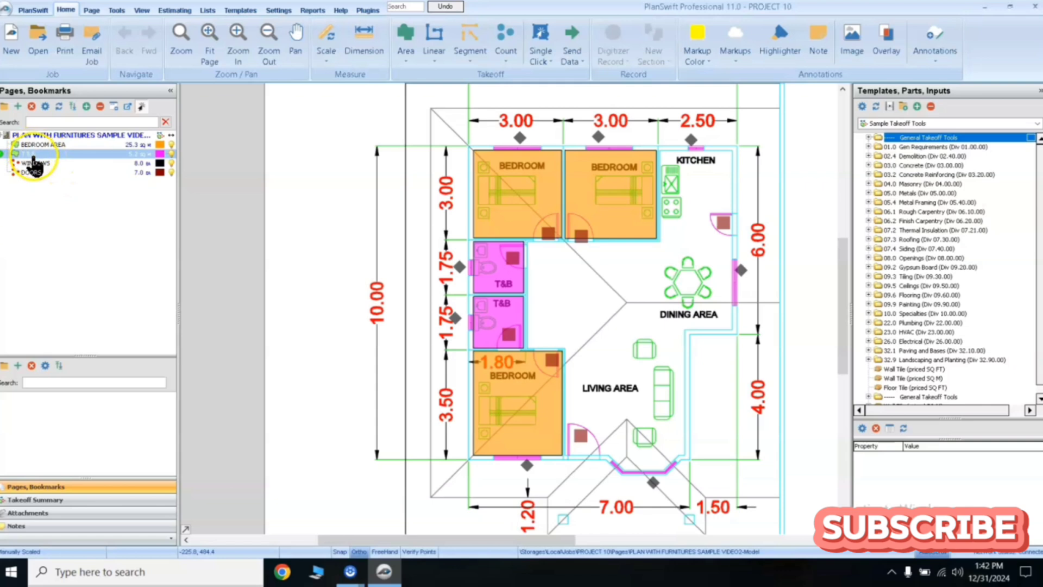
click(127, 155)
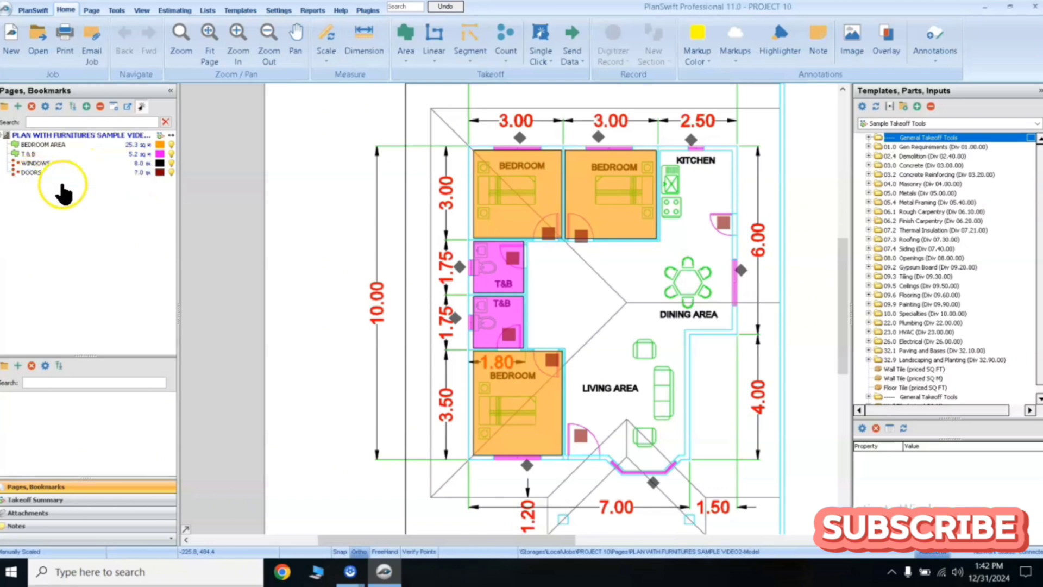
Step: Show the takeoff legend on the page and move it to the blank space beside the plan's upper right corner
scroll(652, 266, down, 3)
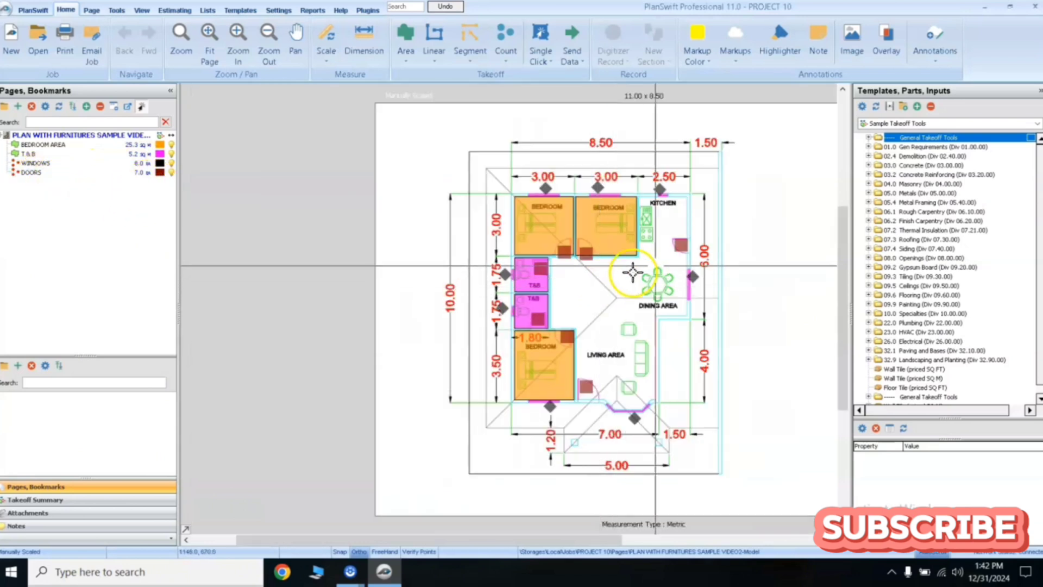
scroll(660, 264, up, 1)
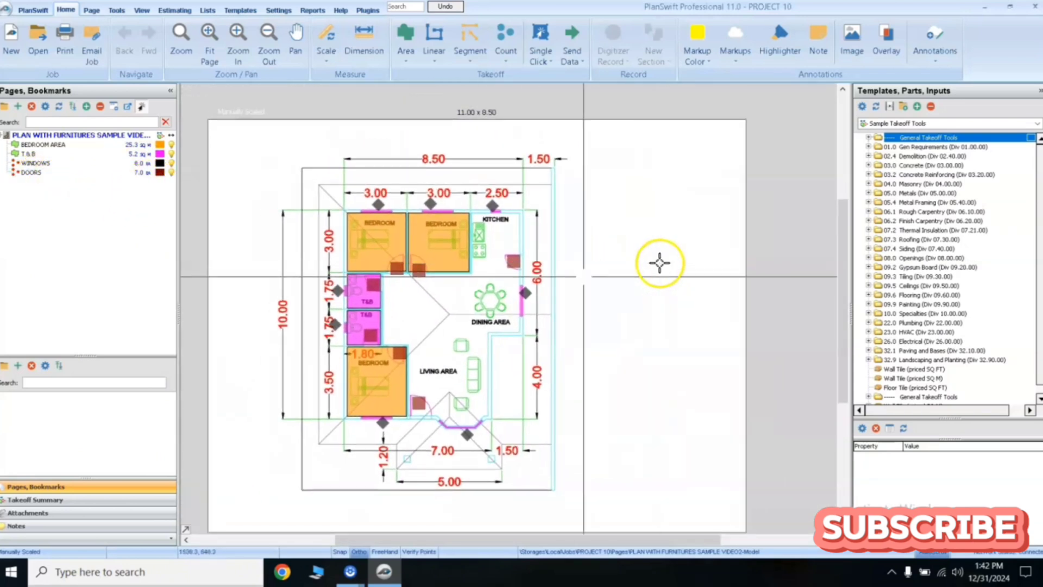
click(112, 155)
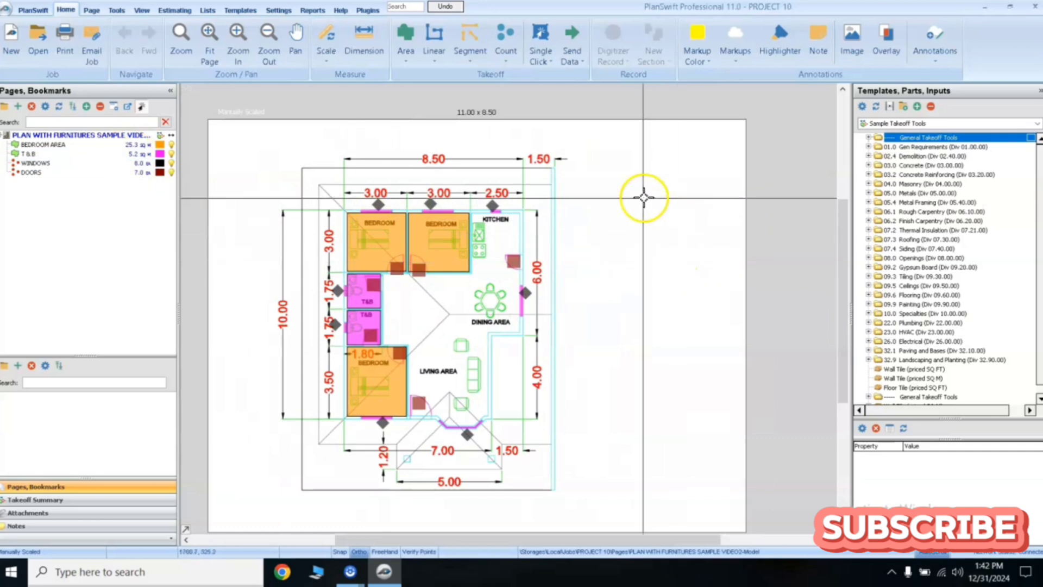
right_click(605, 224)
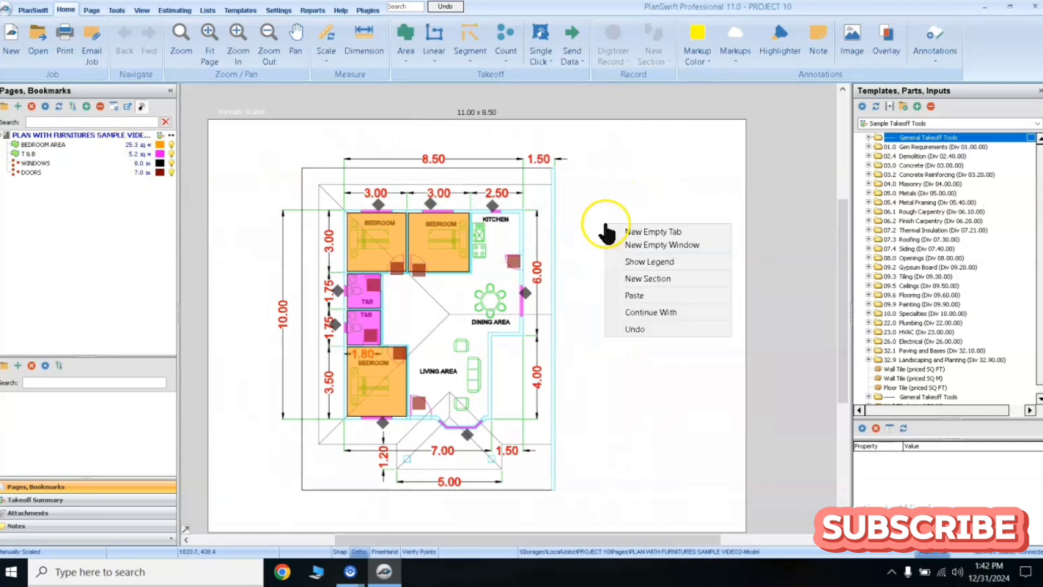
click(645, 263)
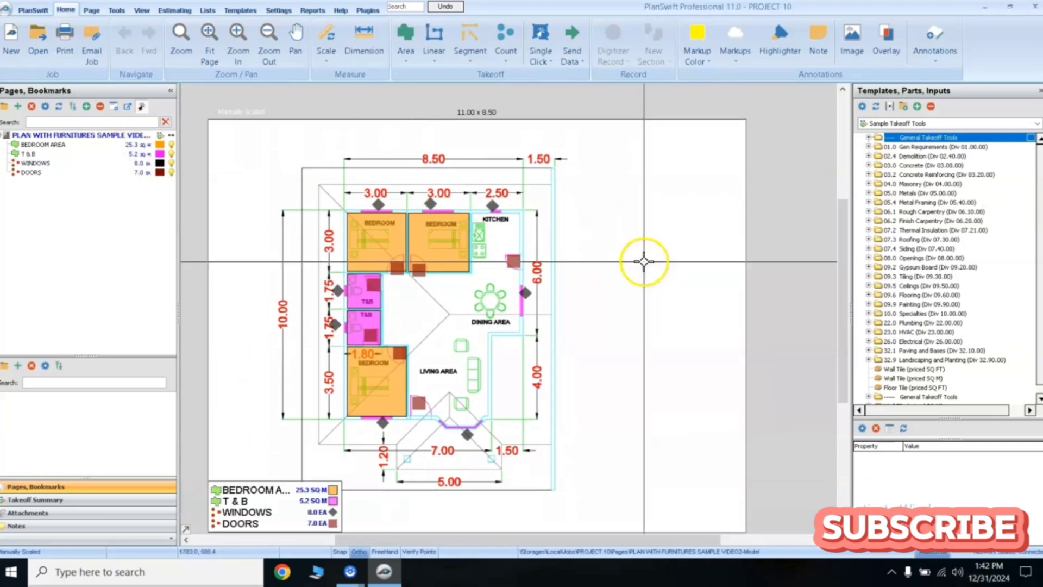
click(292, 482)
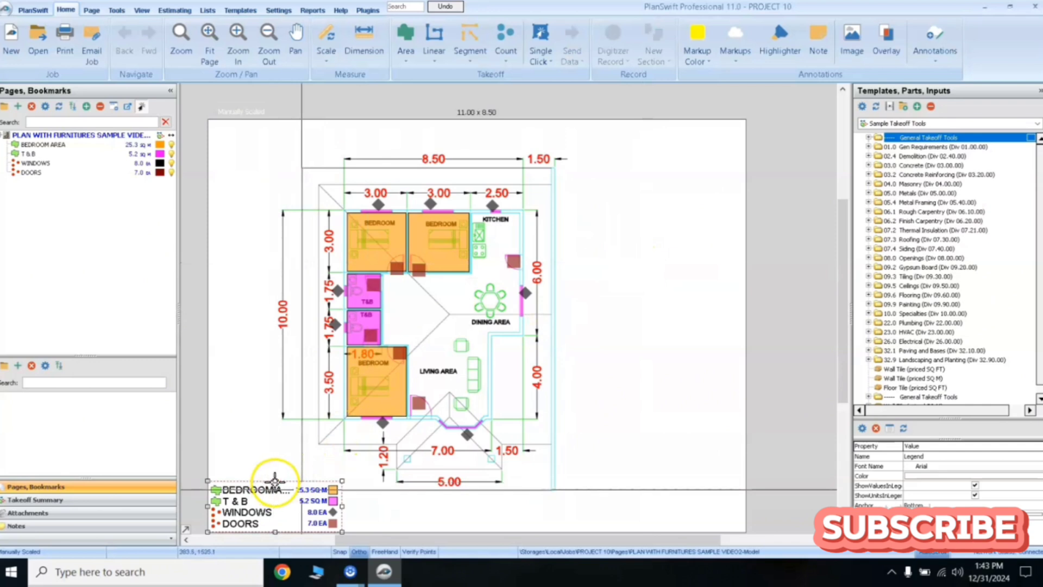
drag(300, 481, 662, 162)
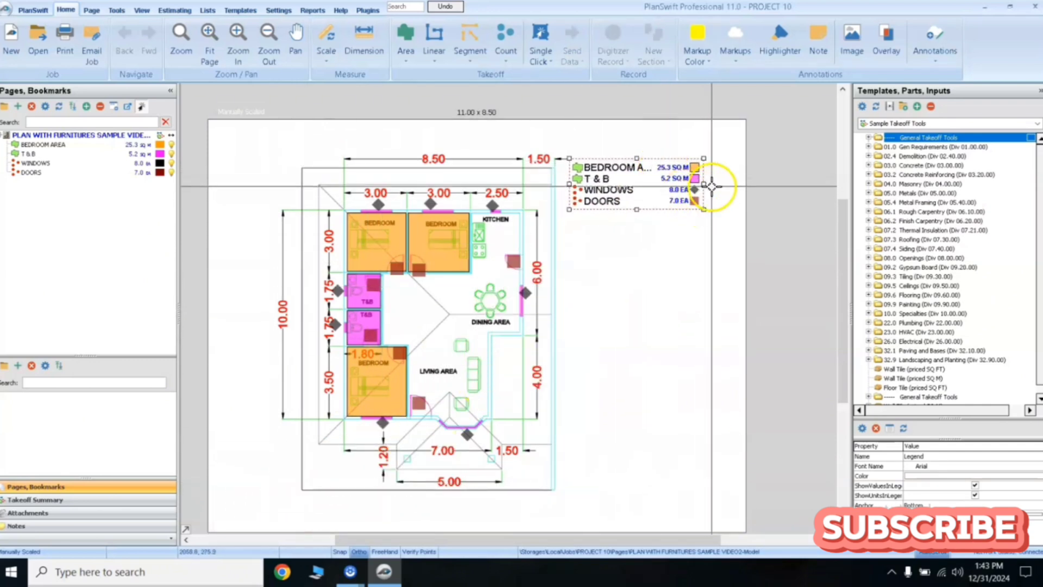
Step: Widen the takeoff legend so the full BEDROOM AREA name fits, check its entries up close, and deselect it
scroll(652, 174, up, 3)
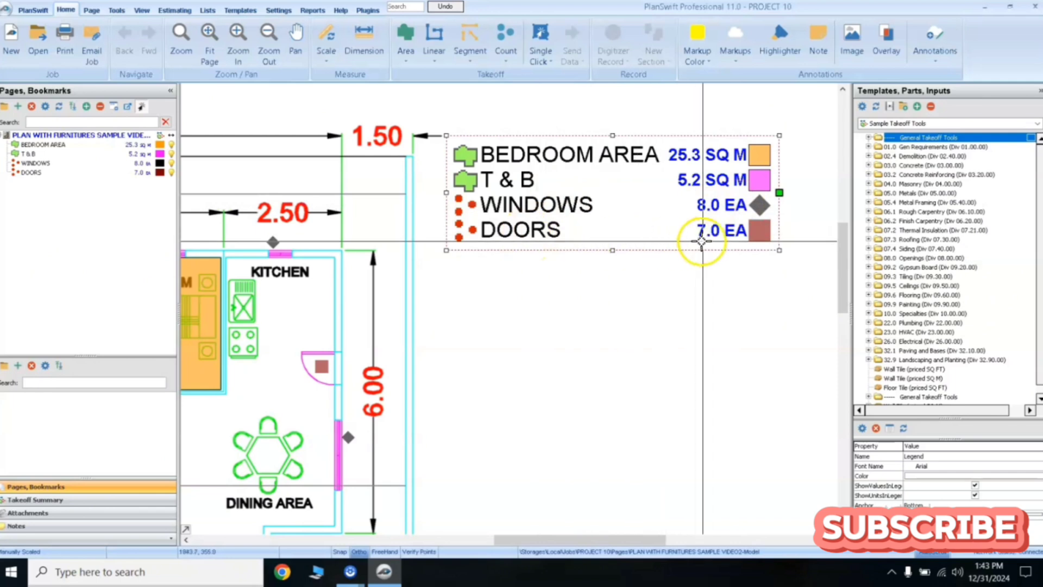
scroll(715, 239, down, 2)
scroll(714, 239, down, 2)
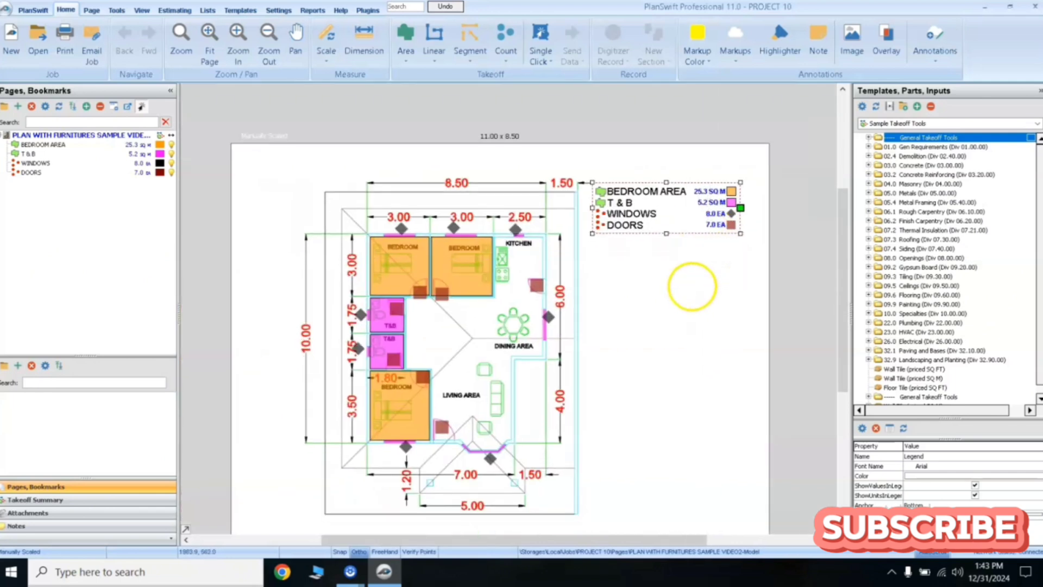
click(657, 288)
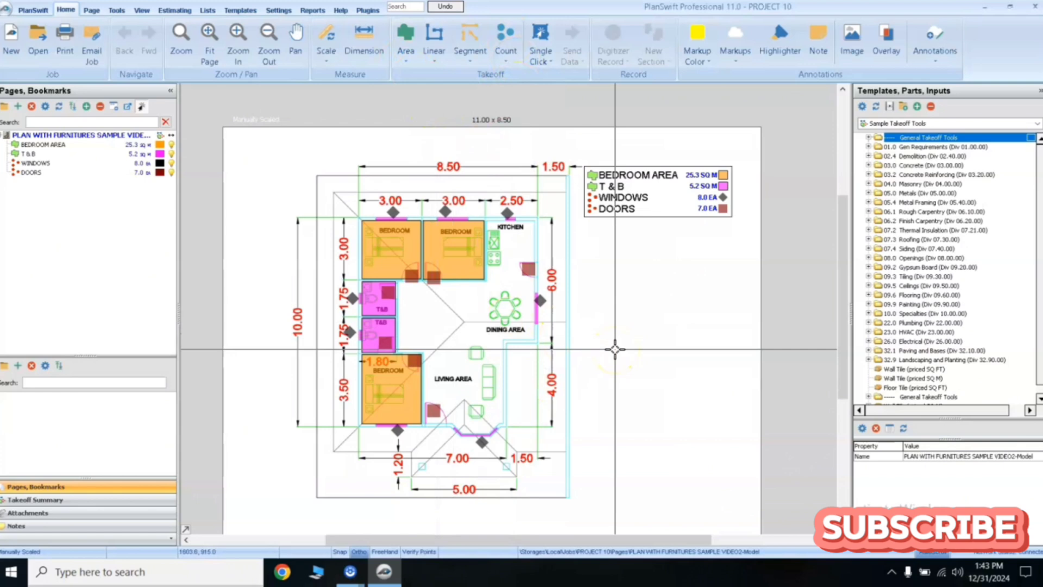
click(615, 325)
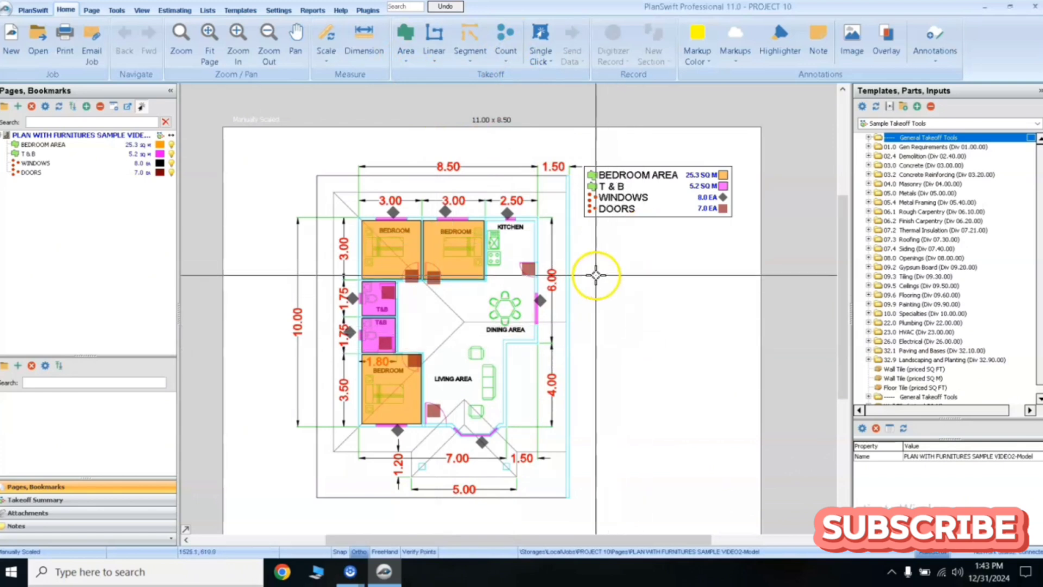
scroll(528, 325, up, 2)
scroll(610, 295, down, 2)
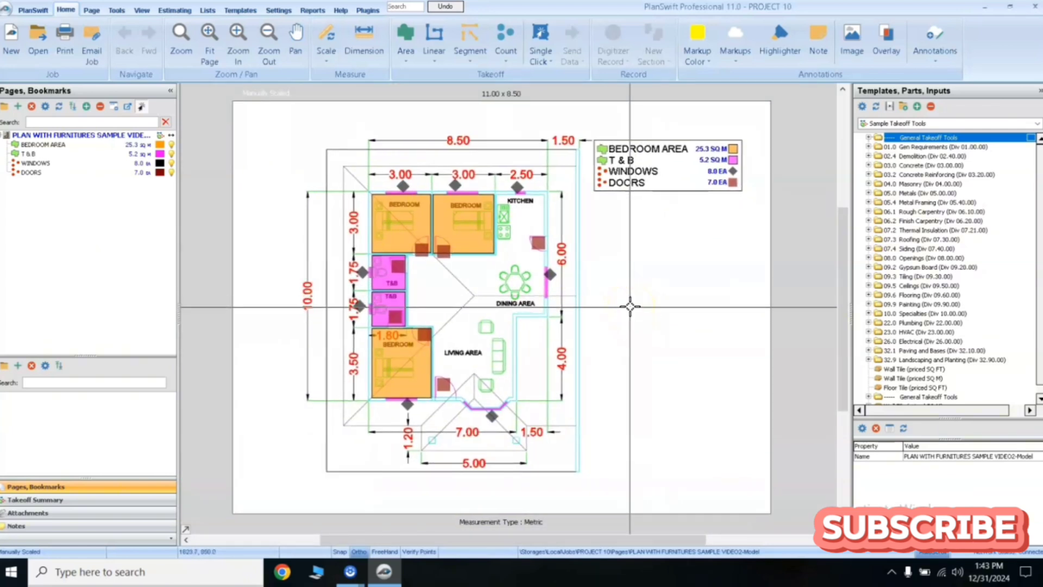
click(635, 317)
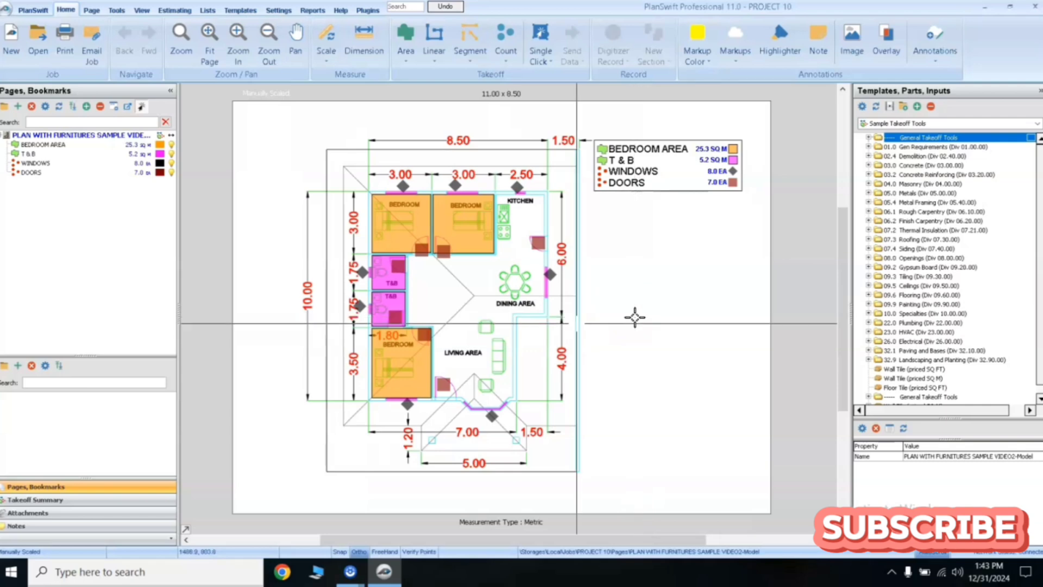
scroll(468, 310, up, 2)
scroll(470, 311, down, 2)
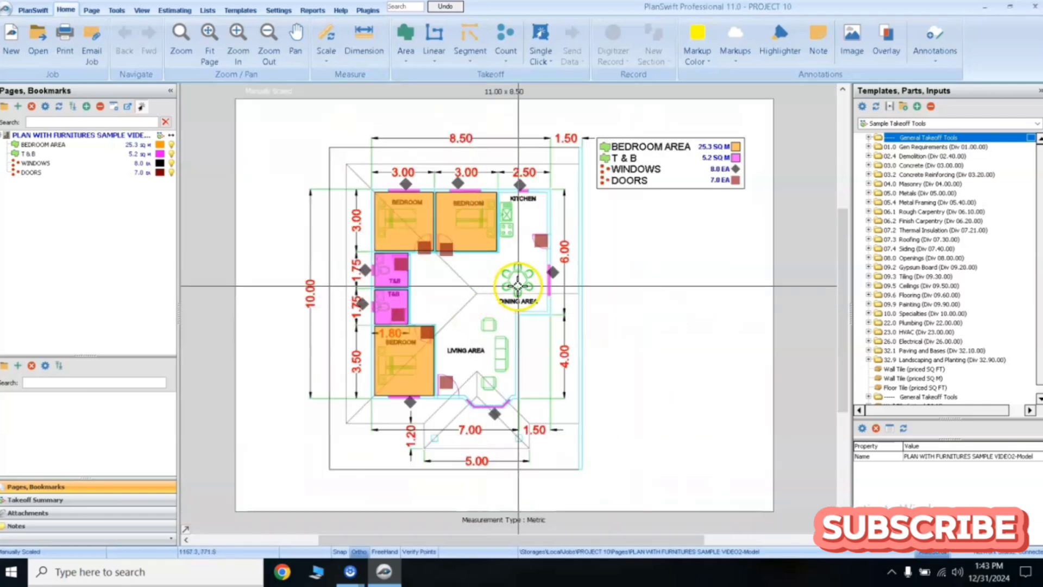